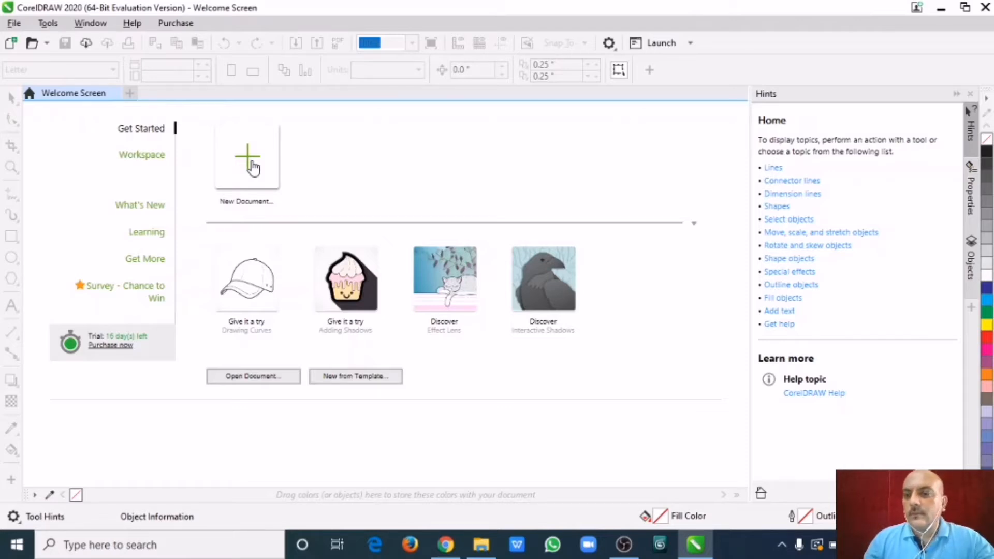
- Start a new document based on the CorelDRAW default preset and set the number of pages to 2
{"action": "left_click", "coordinate": [253, 167]}
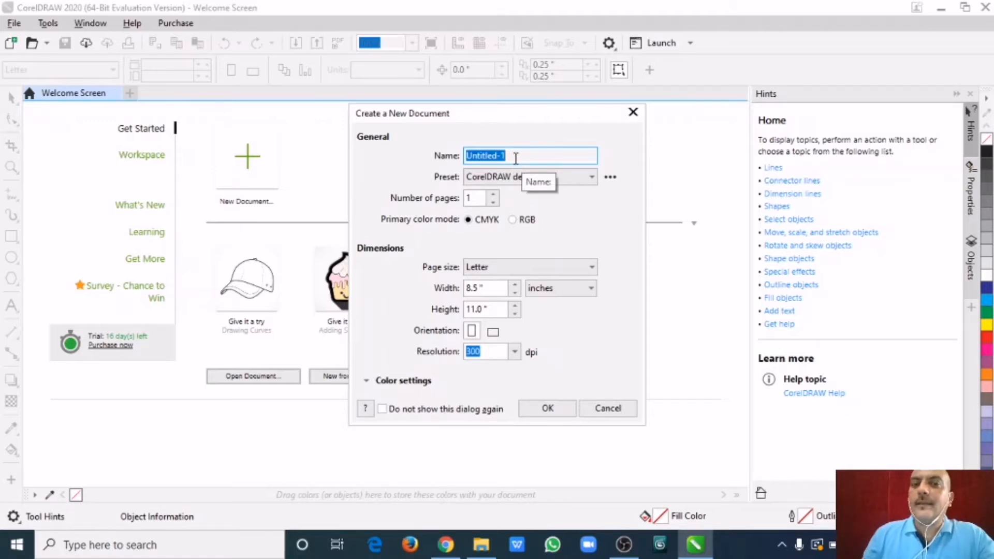
{"action": "left_click", "coordinate": [503, 177]}
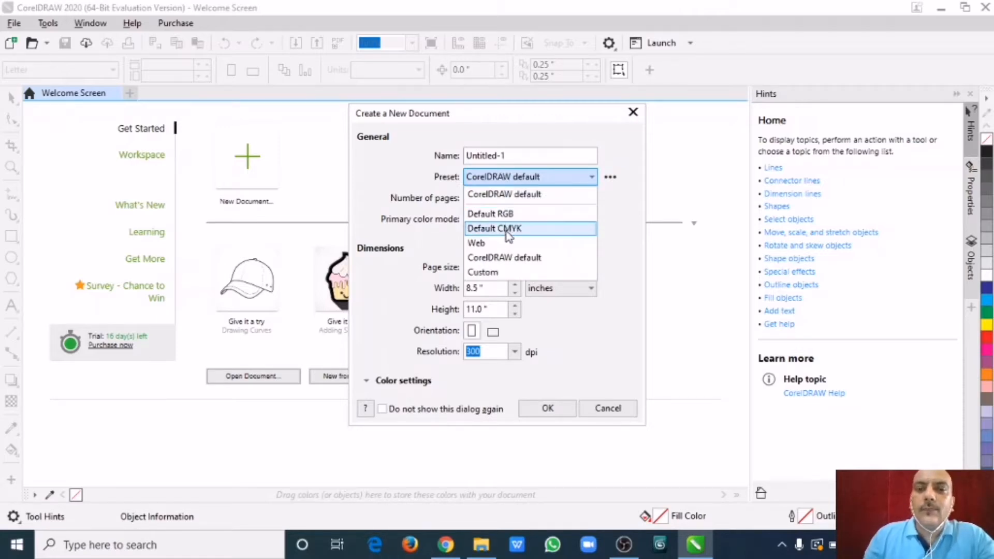
{"action": "left_click", "coordinate": [517, 193]}
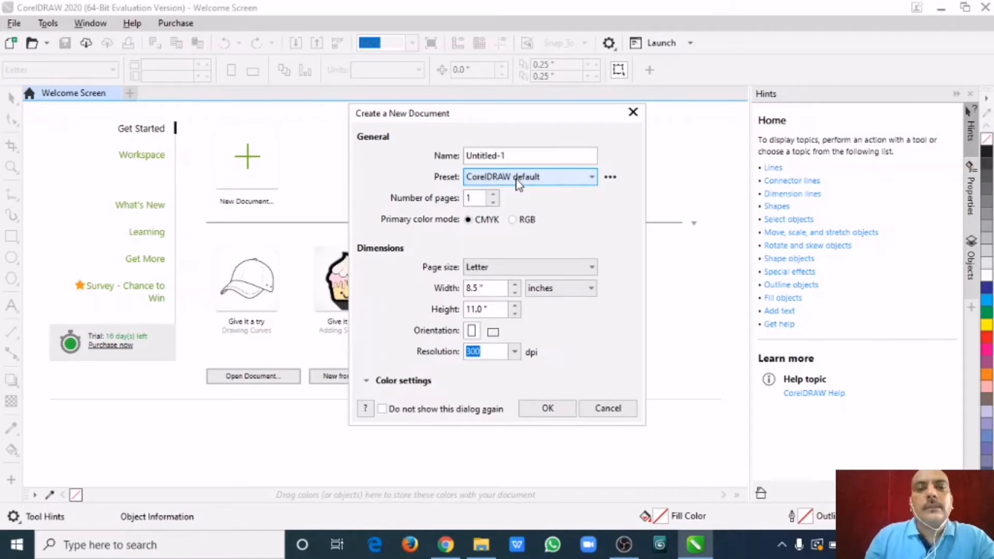
{"action": "double_click", "coordinate": [472, 197]}
{"action": "type", "text": "2"}
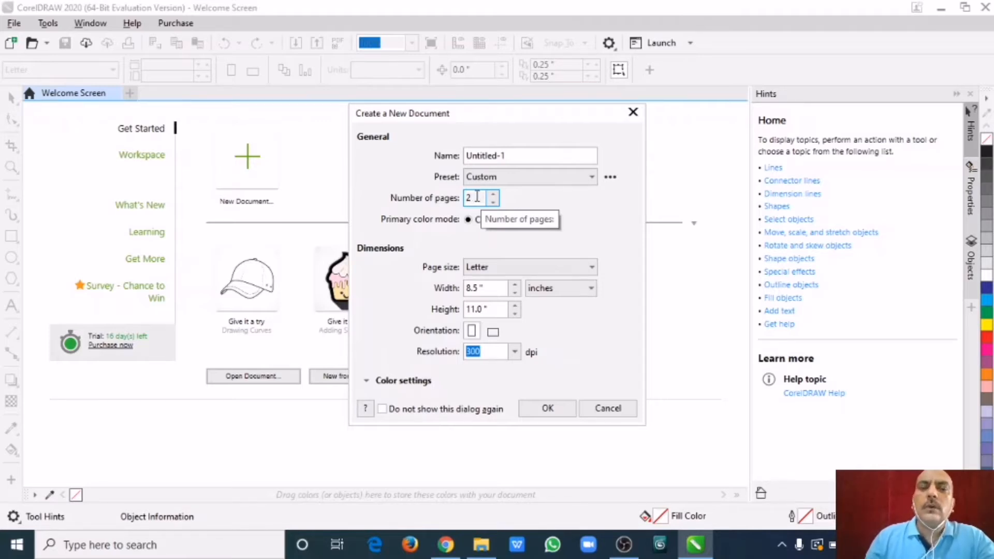
{"action": "left_click", "coordinate": [494, 202]}
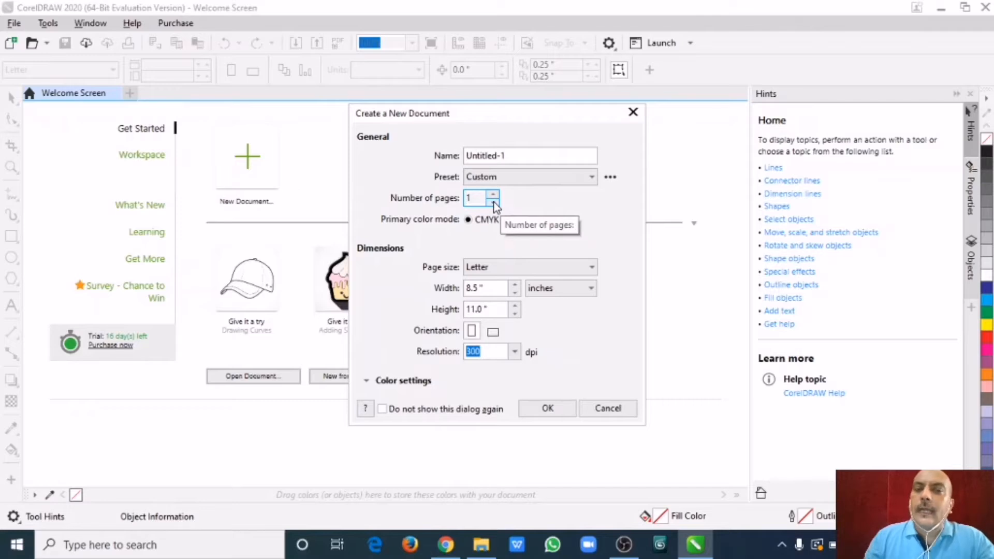
{"action": "left_click", "coordinate": [494, 195]}
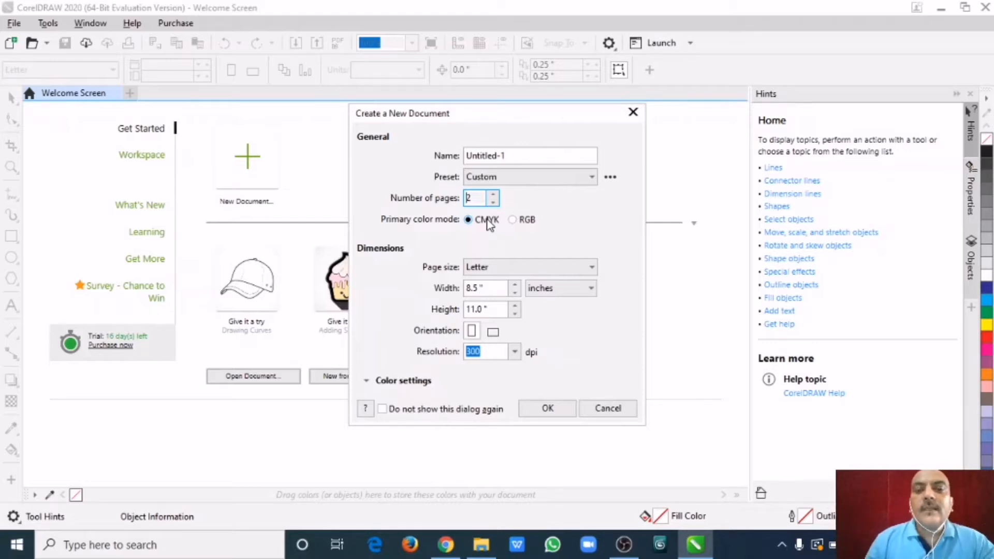
- Create the document with the Letter page size and switch the page to landscape orientation
{"action": "left_click", "coordinate": [488, 265]}
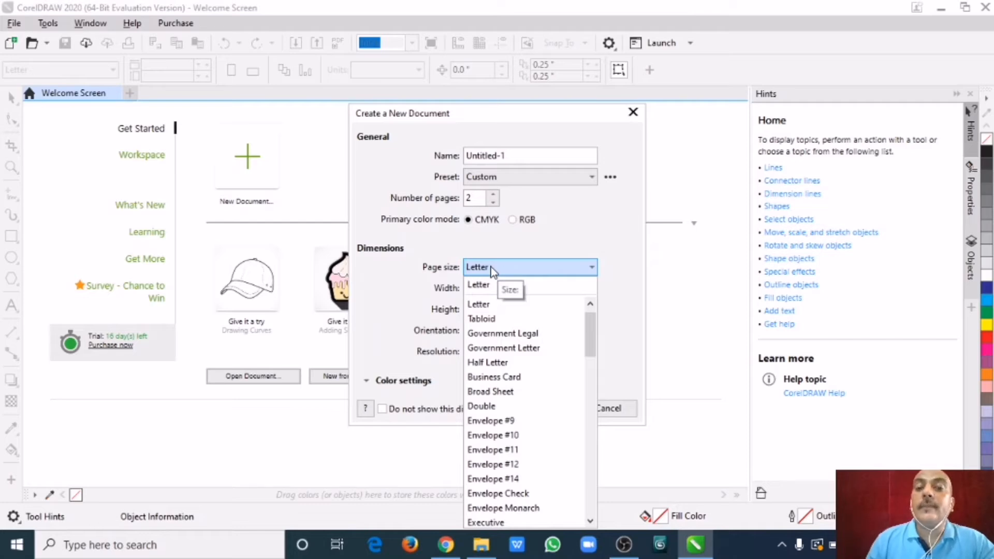
{"action": "left_click", "coordinate": [491, 266]}
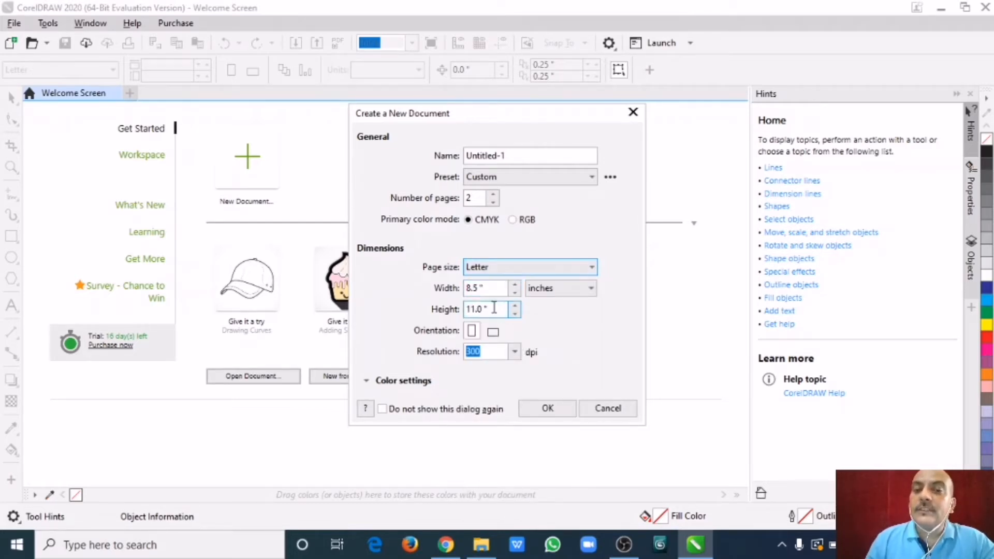
{"action": "left_click", "coordinate": [496, 269]}
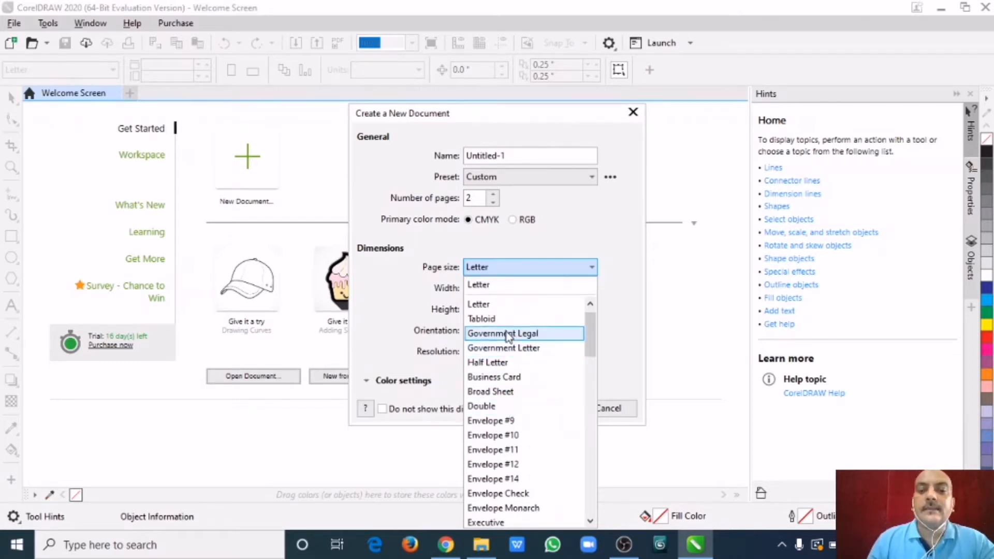
{"action": "left_click", "coordinate": [507, 274]}
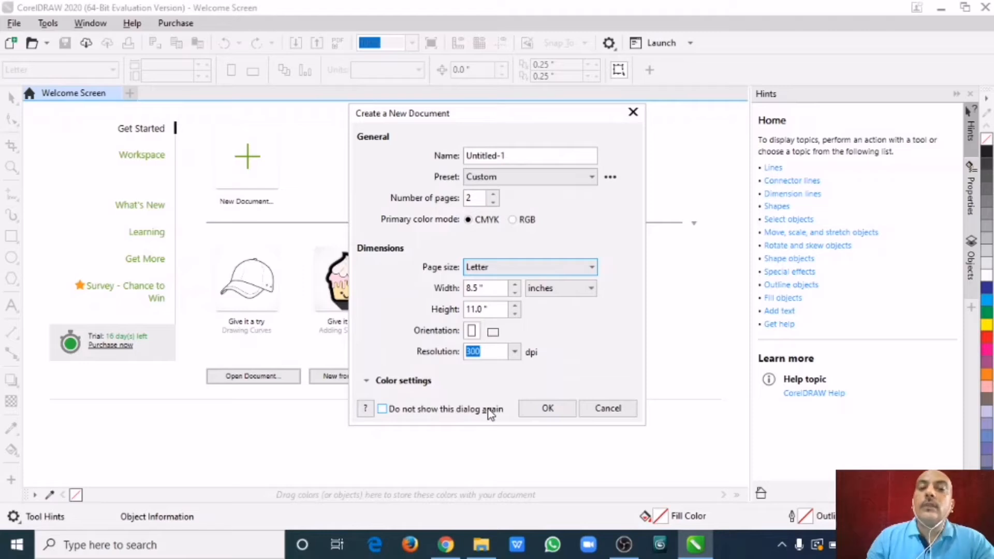
{"action": "left_click", "coordinate": [382, 410]}
{"action": "left_click", "coordinate": [382, 409]}
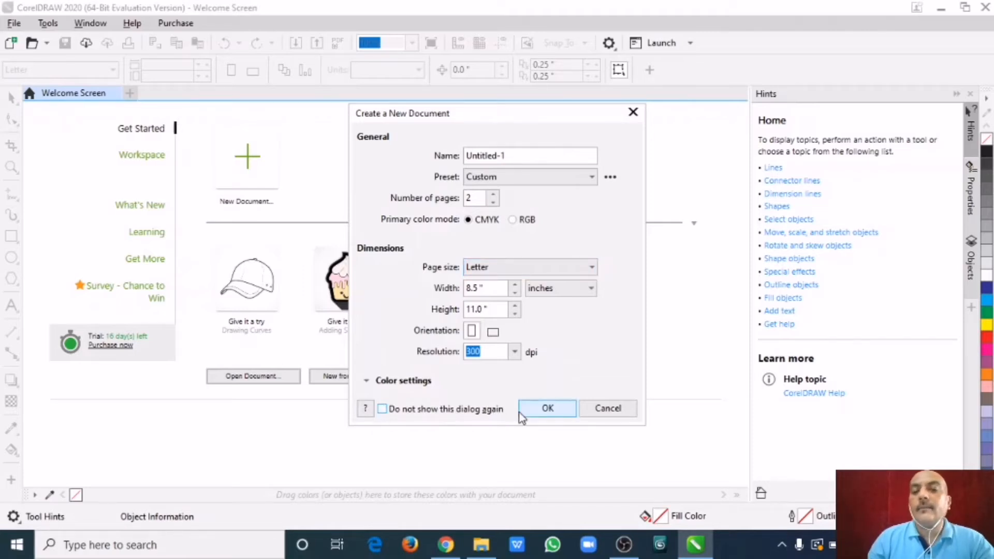
{"action": "left_click", "coordinate": [541, 410]}
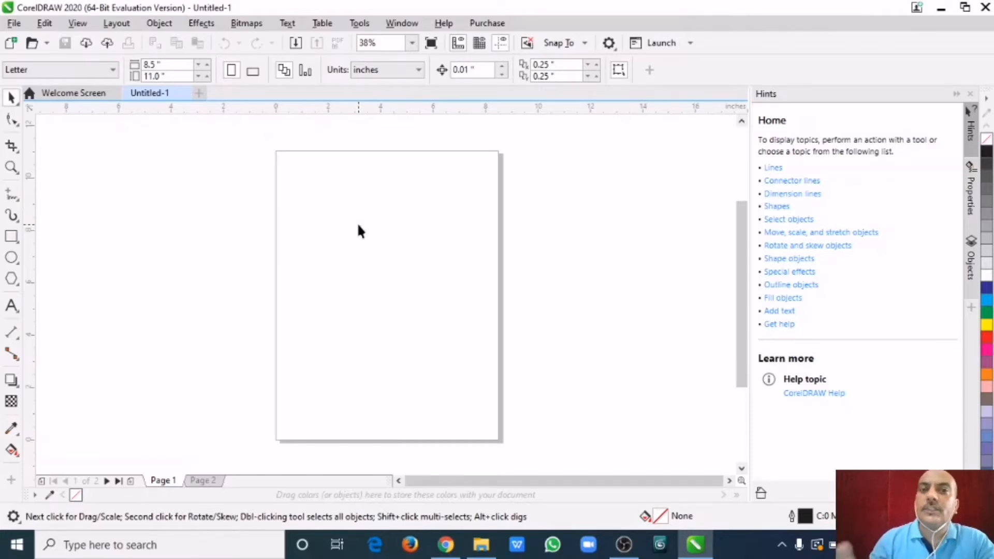
{"action": "left_click", "coordinate": [253, 71]}
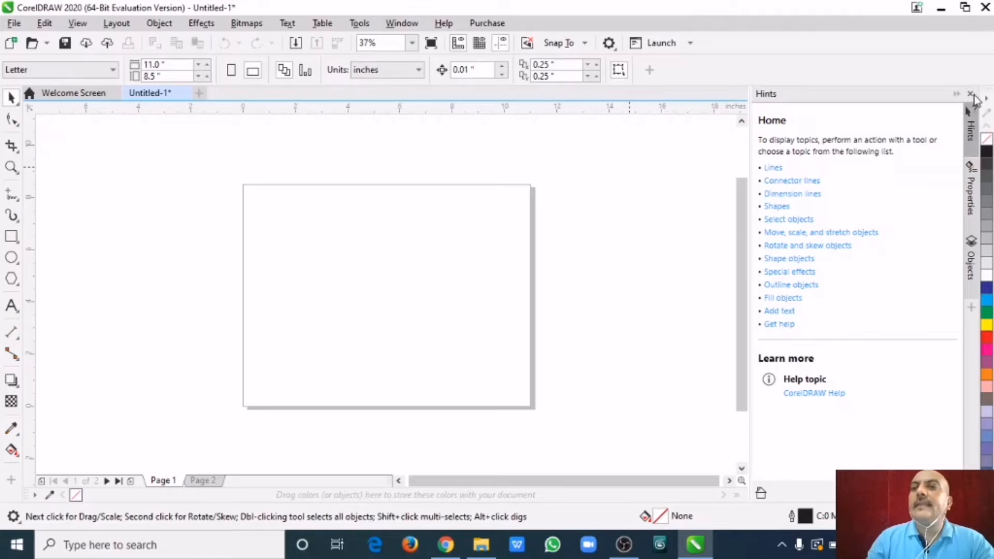
- Look through the Lines topic and its online help page, and close the Hints docker
{"action": "left_click", "coordinate": [773, 169]}
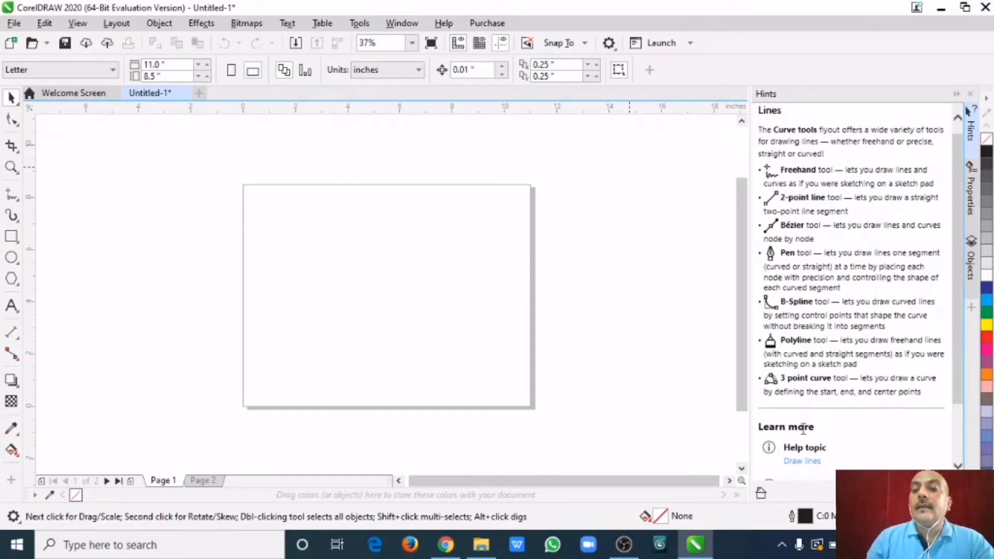
{"action": "scroll", "coordinate": [835, 284], "scroll_direction": "down", "scroll_amount": 3}
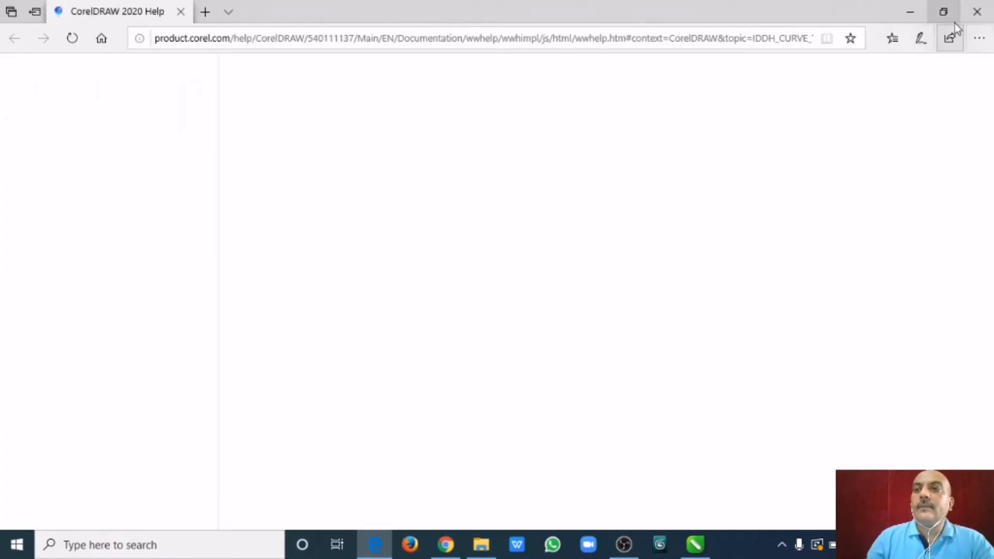
{"action": "left_click", "coordinate": [973, 11]}
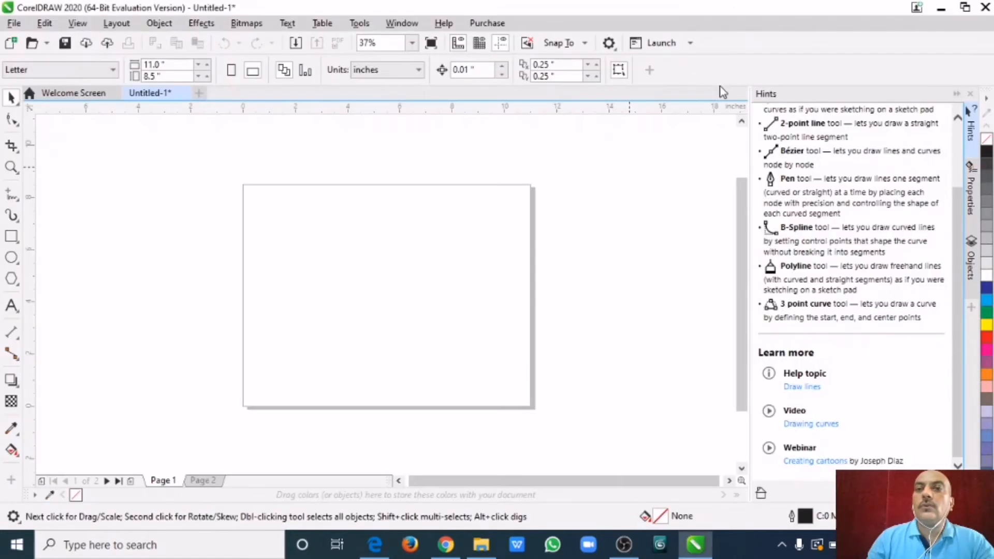
{"action": "left_click", "coordinate": [971, 95]}
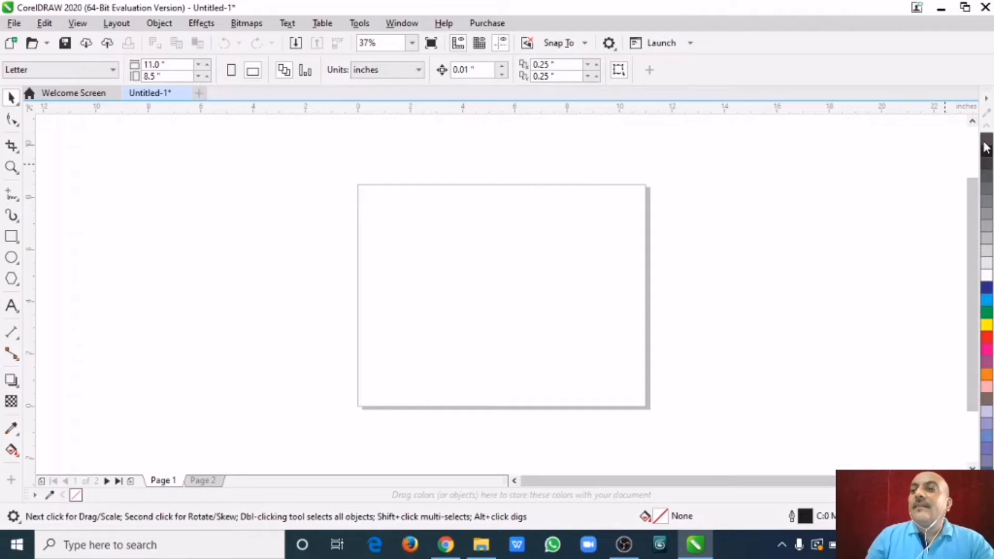
- Draw a rectangle about 4.6 by 3.4 inches overlapping the page's left edge
{"action": "left_click", "coordinate": [12, 98]}
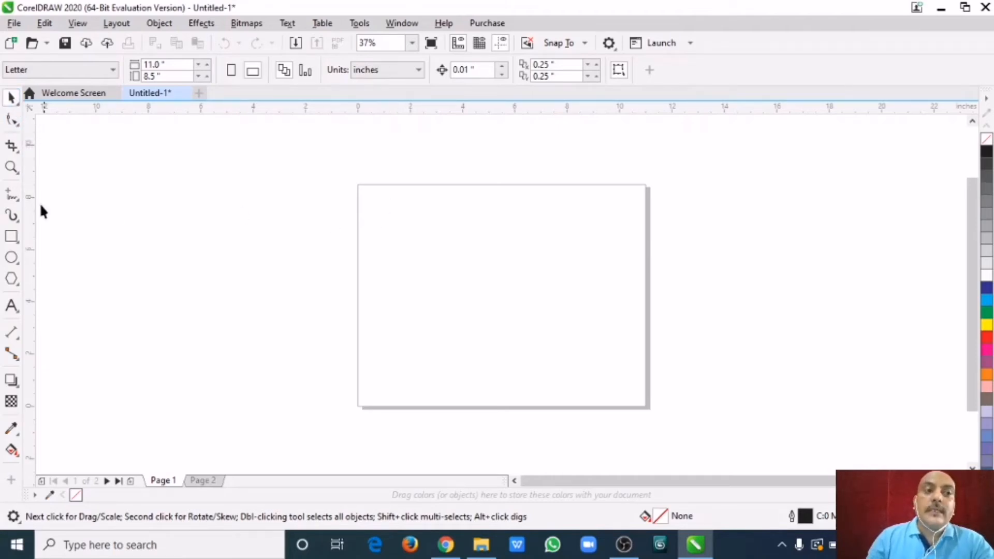
{"action": "left_click", "coordinate": [11, 236]}
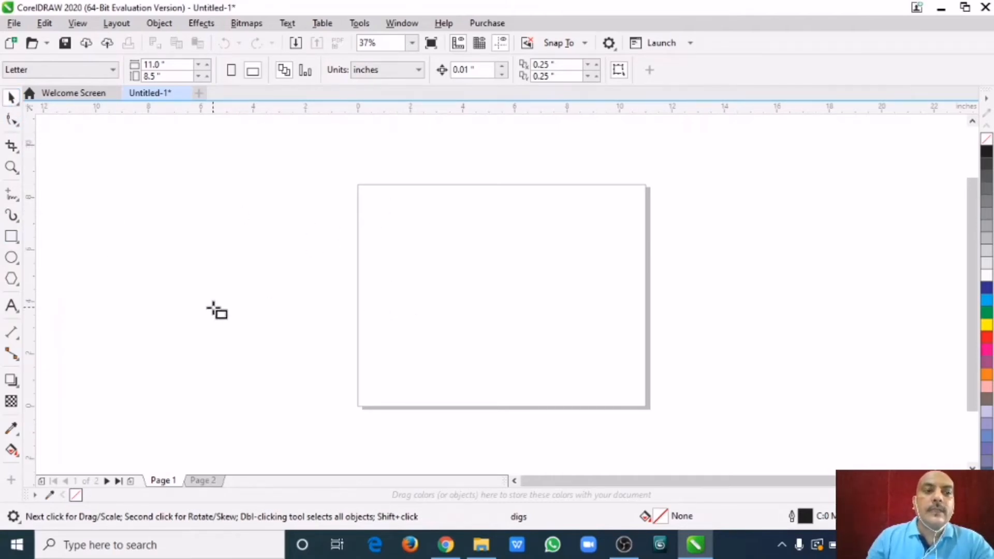
{"action": "left_click_drag", "start_coordinate": [307, 225], "coordinate": [428, 315]}
- Draw a small ellipse near the page centre and a five-sided polygon about 2.8 by 2.5 inches to its right
{"action": "key", "text": "F7"}
{"action": "left_click_drag", "start_coordinate": [513, 296], "coordinate": [466, 246]}
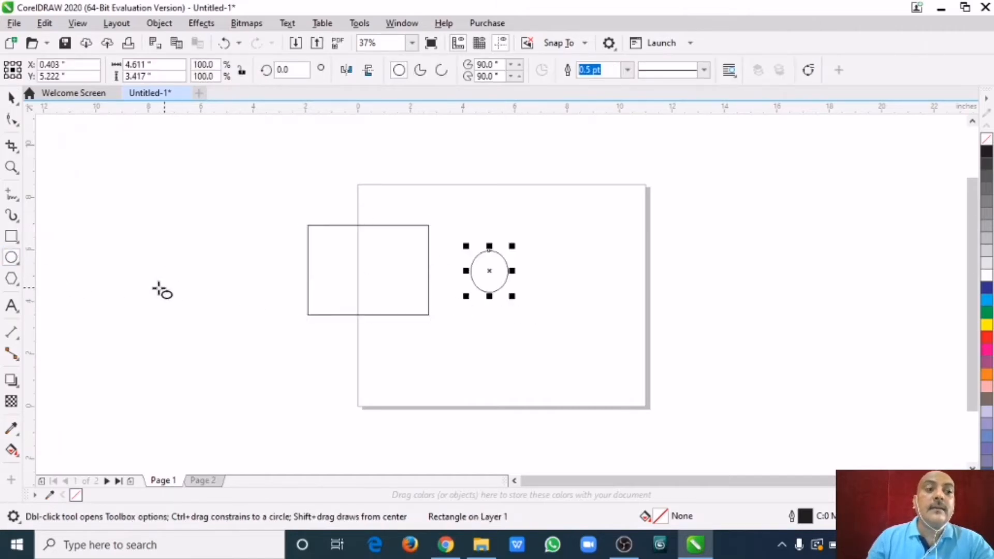
{"action": "left_click", "coordinate": [11, 280]}
{"action": "left_click_drag", "start_coordinate": [560, 266], "coordinate": [634, 330]}
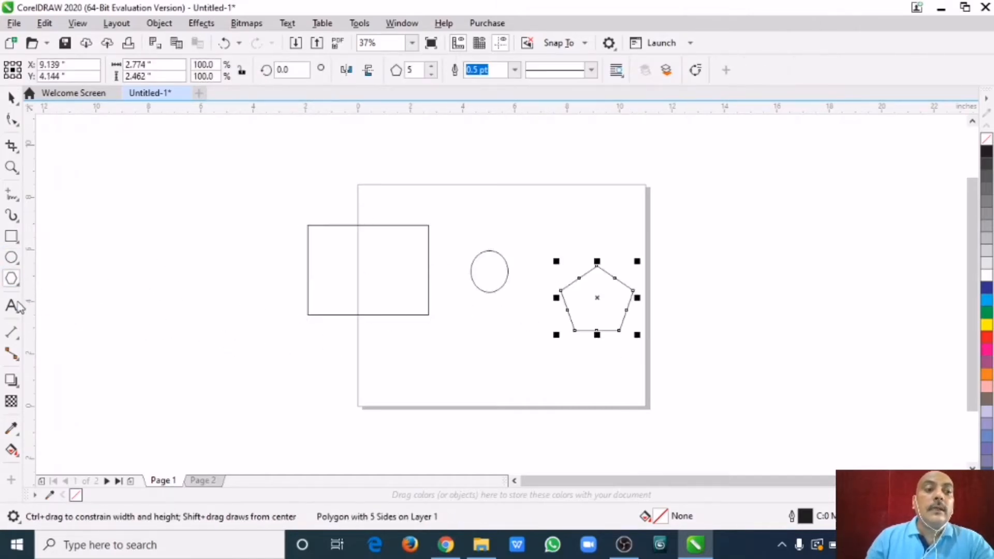
- Add the artistic text "trhtr" near the page's upper-right corner and enlarge it to about 112 pt
{"action": "left_click", "coordinate": [11, 305]}
{"action": "left_click", "coordinate": [614, 202]}
{"action": "type", "text": "trtrtr"}
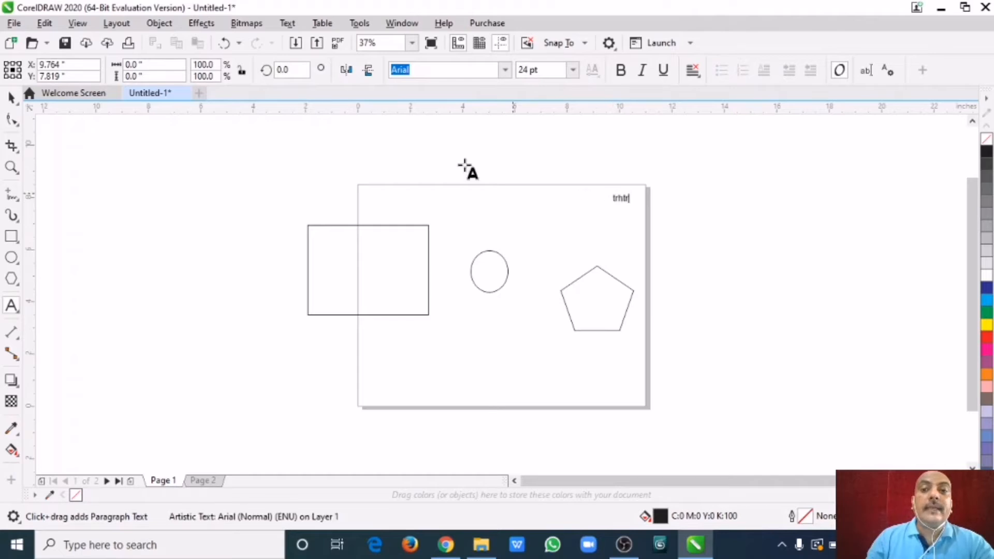
{"action": "left_click", "coordinate": [10, 98]}
{"action": "left_click", "coordinate": [668, 209]}
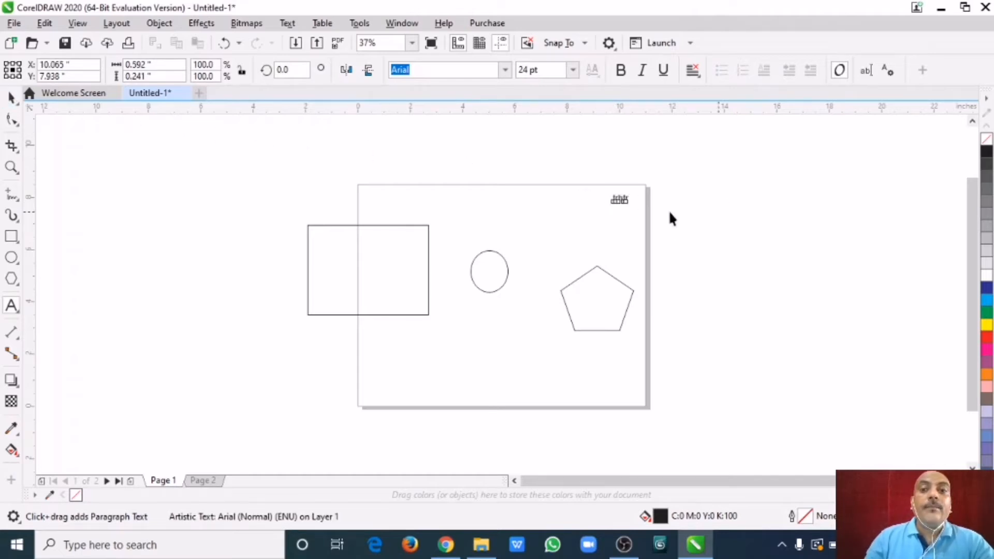
{"action": "left_click", "coordinate": [624, 206]}
{"action": "left_click_drag", "start_coordinate": [611, 205], "coordinate": [552, 235]}
{"action": "key", "text": "Escape"}
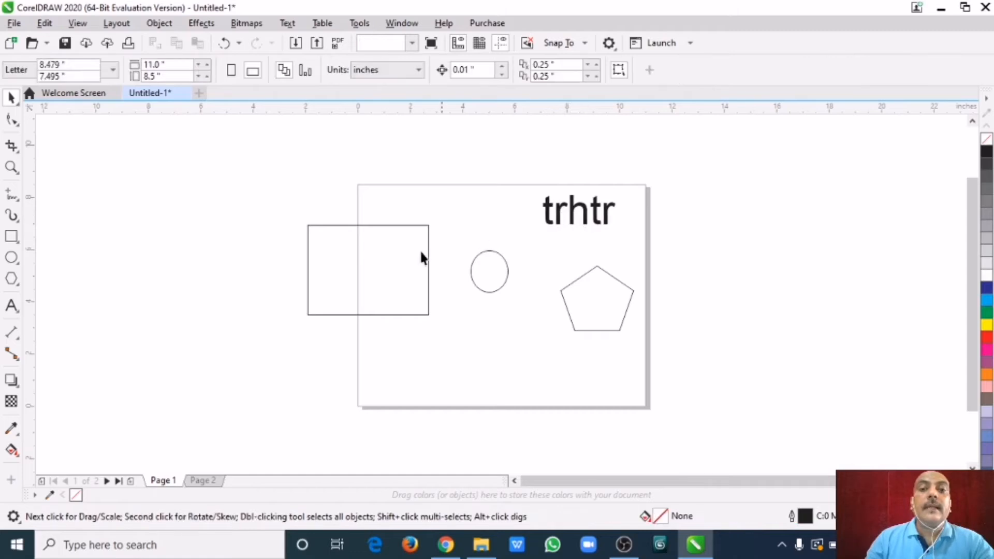
- Move the rectangle fully onto the page, into its lower-left area below the ellipse
{"action": "left_click_drag", "start_coordinate": [420, 250], "coordinate": [459, 326]}
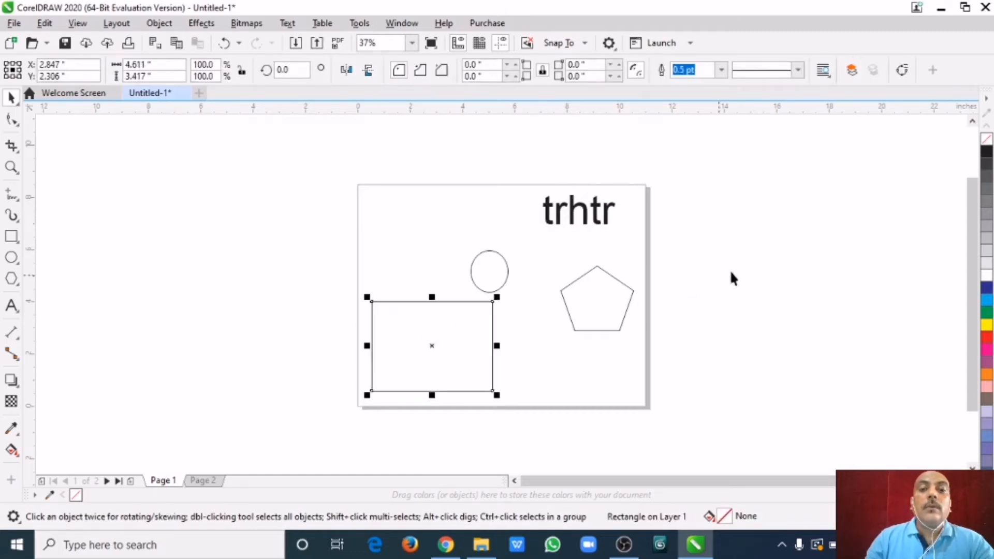
{"action": "left_click", "coordinate": [729, 269]}
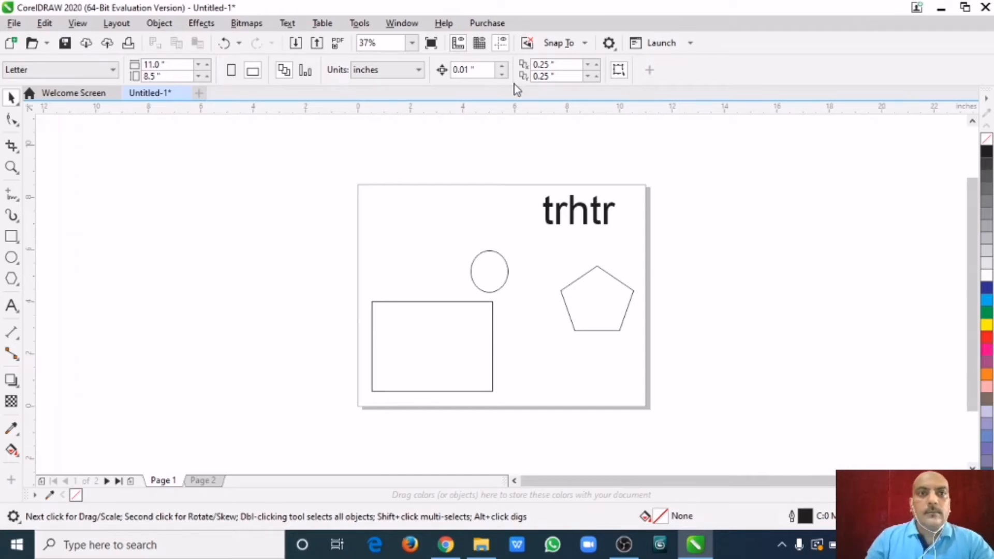
- Delete the pentagon and undo the deletion
{"action": "double_click", "coordinate": [11, 167]}
{"action": "left_click", "coordinate": [12, 97]}
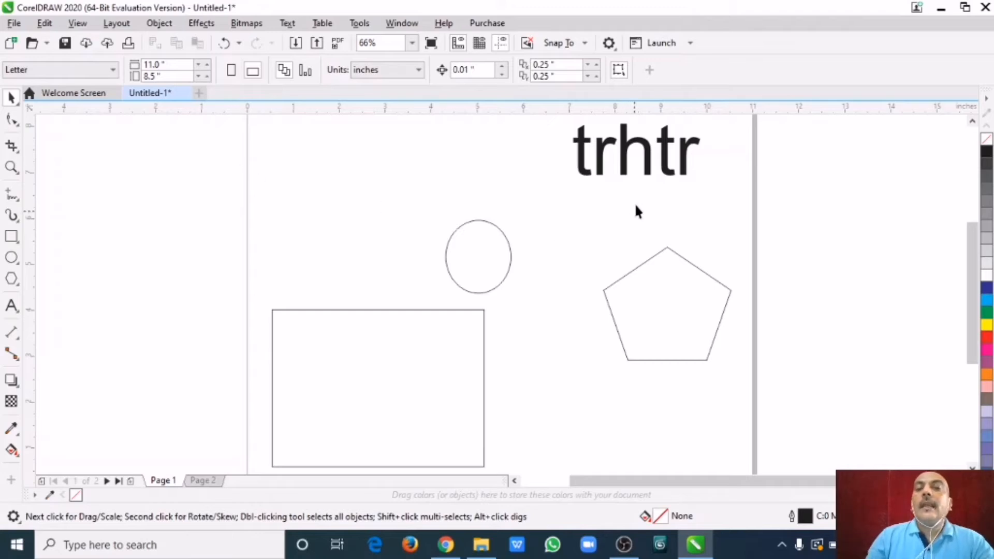
{"action": "left_click", "coordinate": [628, 157]}
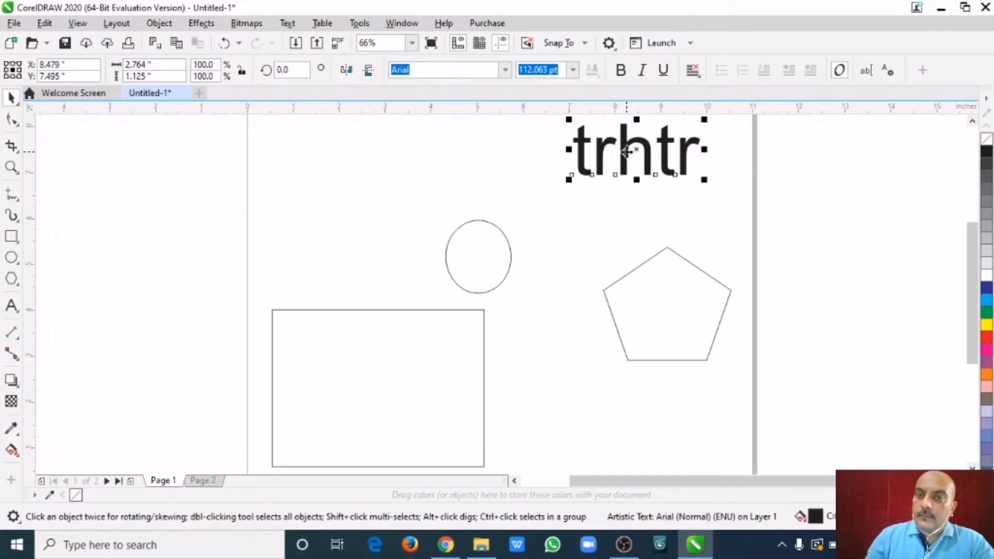
{"action": "left_click", "coordinate": [656, 254]}
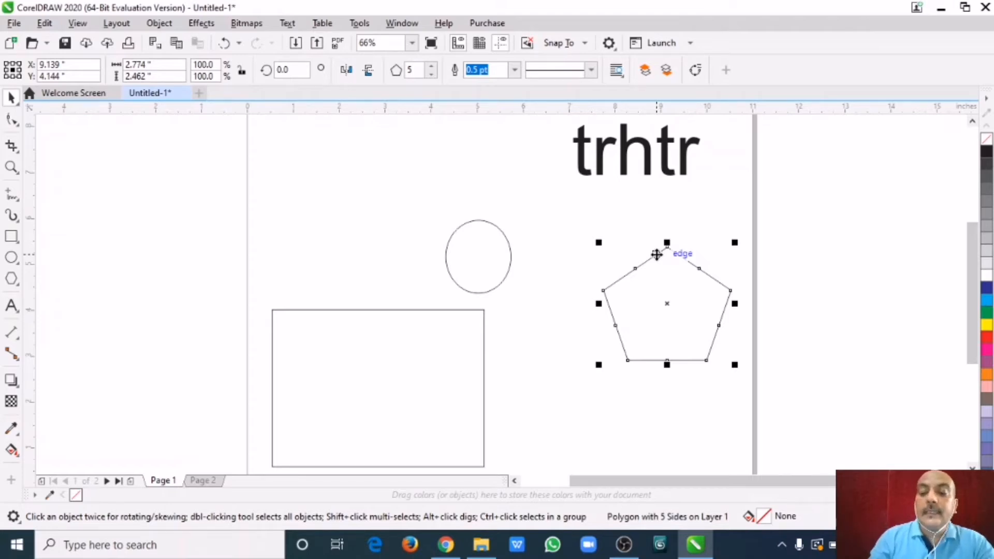
{"action": "key", "text": "Delete"}
{"action": "key", "text": "ctrl+z"}
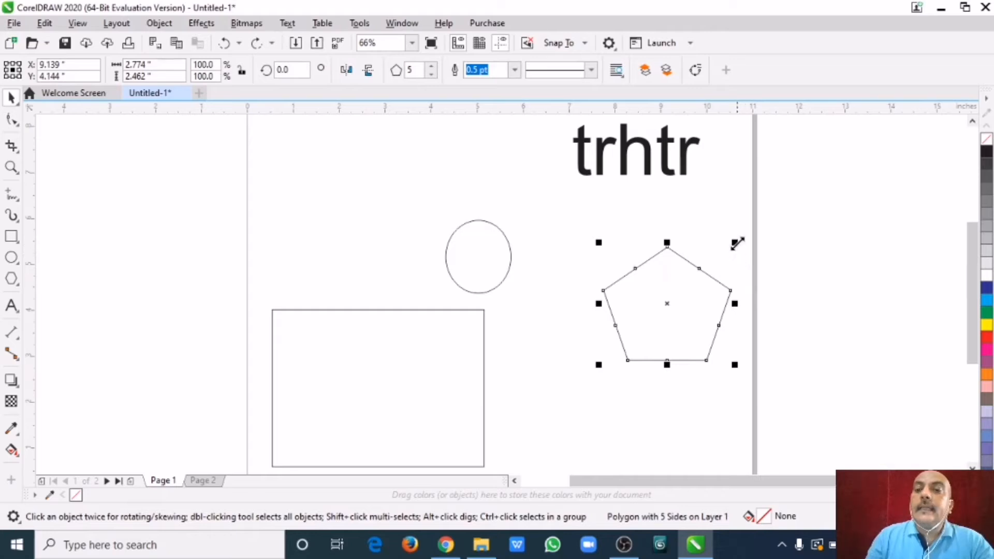
- Resize the pentagon to about 3.15 by 3.42 inches and move it left and slightly down on the page
{"action": "left_click_drag", "start_coordinate": [737, 243], "coordinate": [627, 199]}
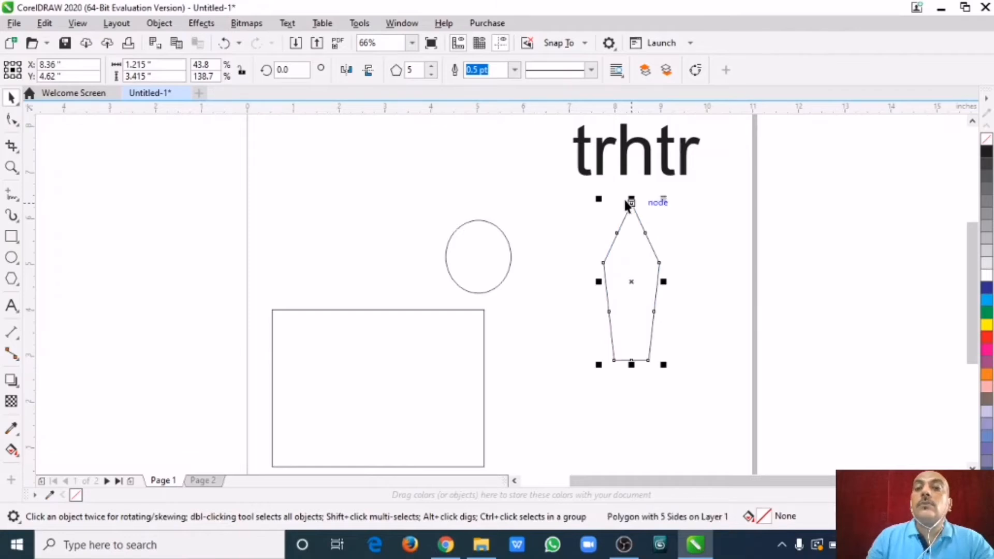
{"action": "left_click_drag", "start_coordinate": [664, 282], "coordinate": [753, 282]}
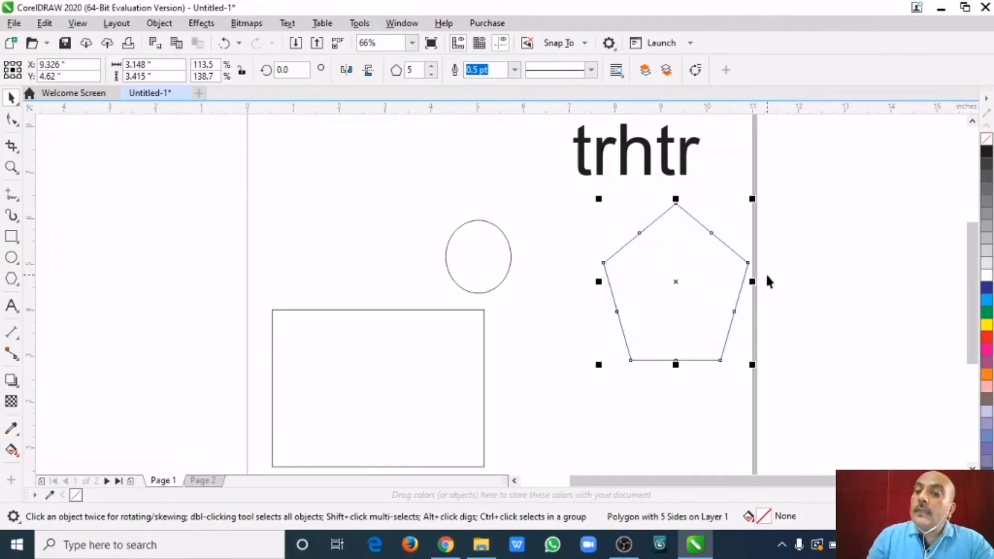
{"action": "left_click_drag", "start_coordinate": [675, 284], "coordinate": [627, 312]}
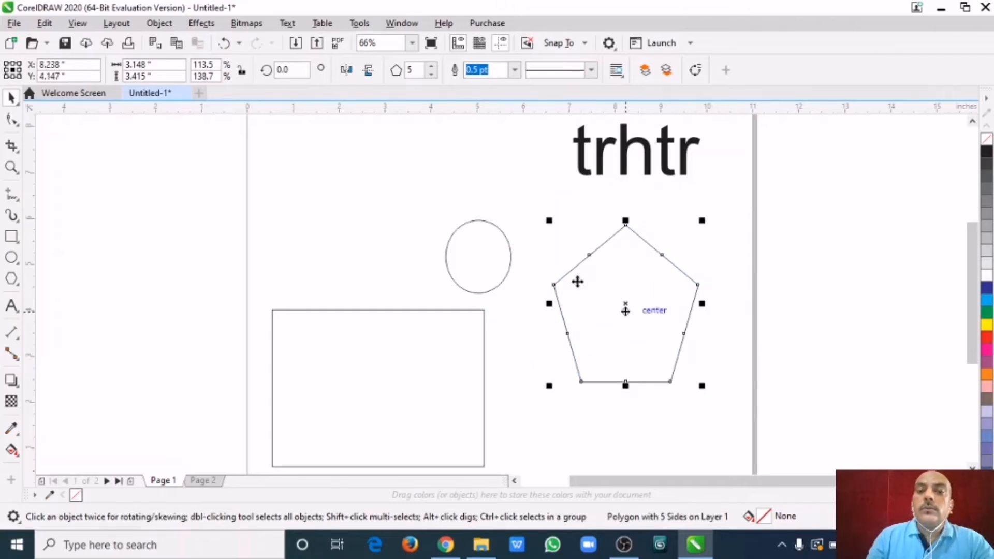
- Reshape the pentagon into a five-pointed star by moving its upper-left side's midpoint node inward with the Shape tool
{"action": "left_click", "coordinate": [13, 121]}
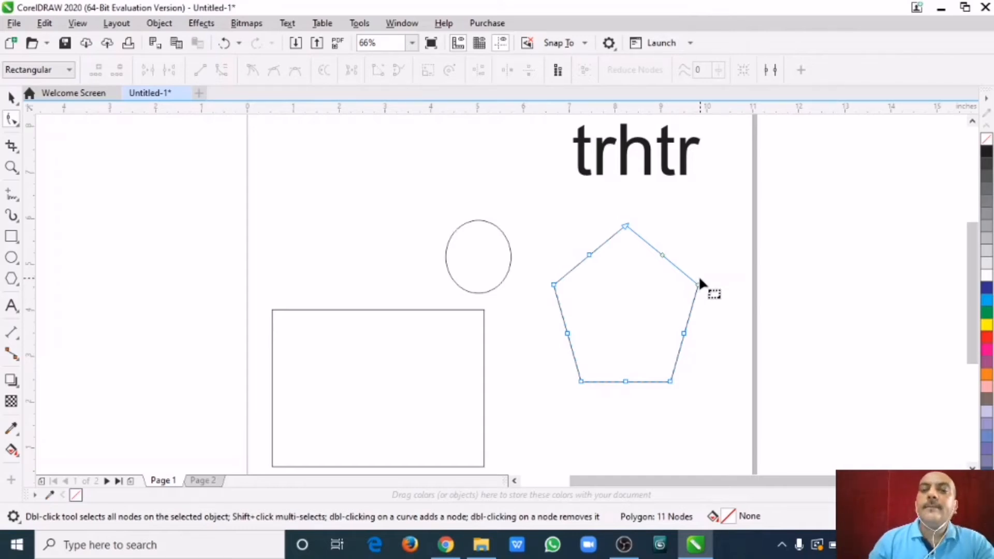
{"action": "left_click", "coordinate": [589, 255]}
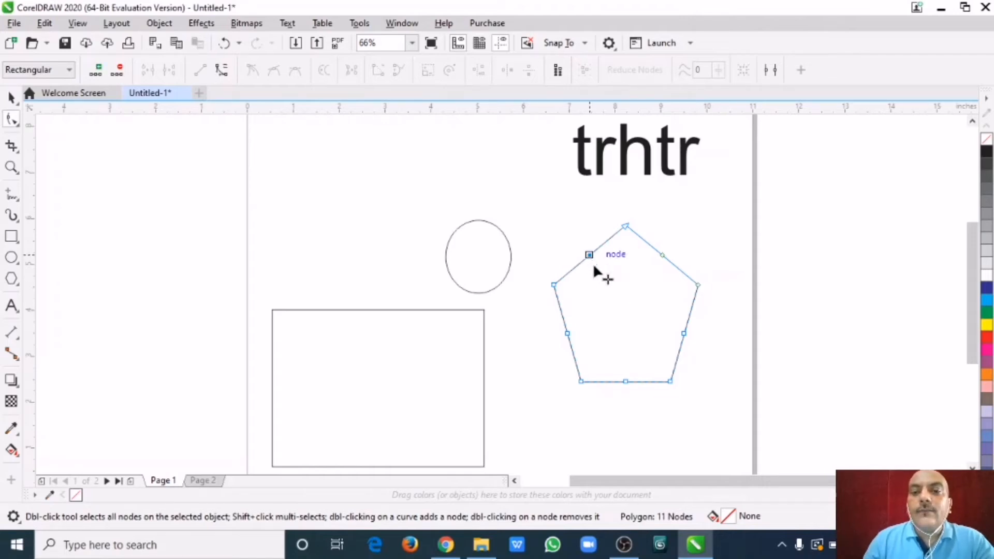
{"action": "left_click_drag", "start_coordinate": [594, 267], "coordinate": [612, 293]}
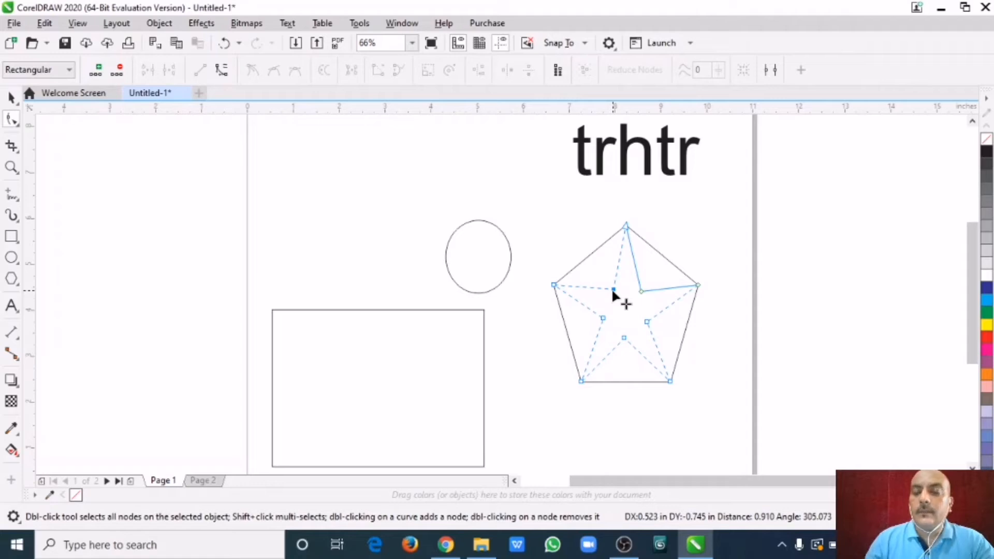
{"action": "mouse_move", "coordinate": [612, 292]}
{"action": "left_mouse_down"}
{"action": "mouse_move", "coordinate": [565, 210]}
{"action": "mouse_move", "coordinate": [617, 282]}
{"action": "left_mouse_up"}
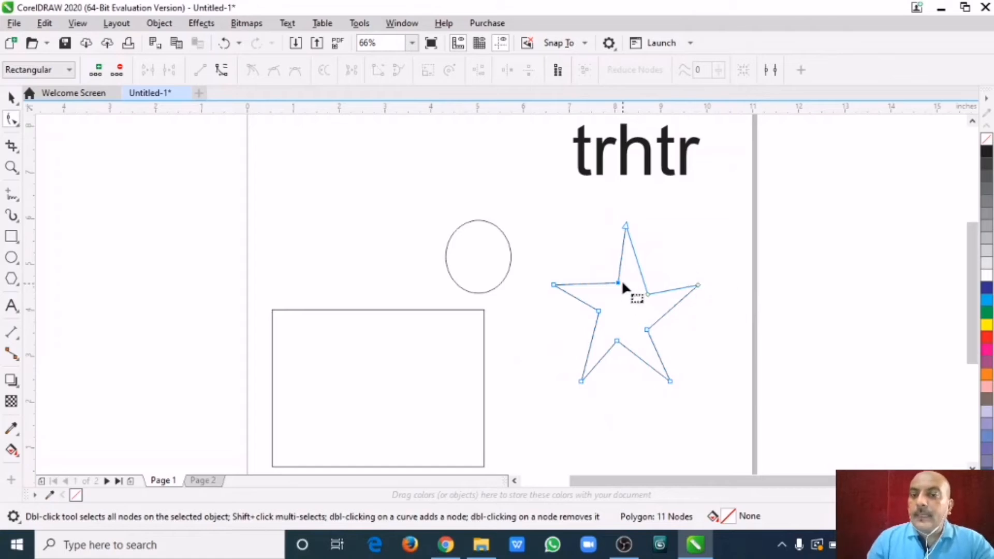
{"action": "mouse_move", "coordinate": [620, 281]}
{"action": "left_mouse_down"}
{"action": "mouse_move", "coordinate": [554, 185]}
{"action": "mouse_move", "coordinate": [615, 280]}
{"action": "left_mouse_up"}
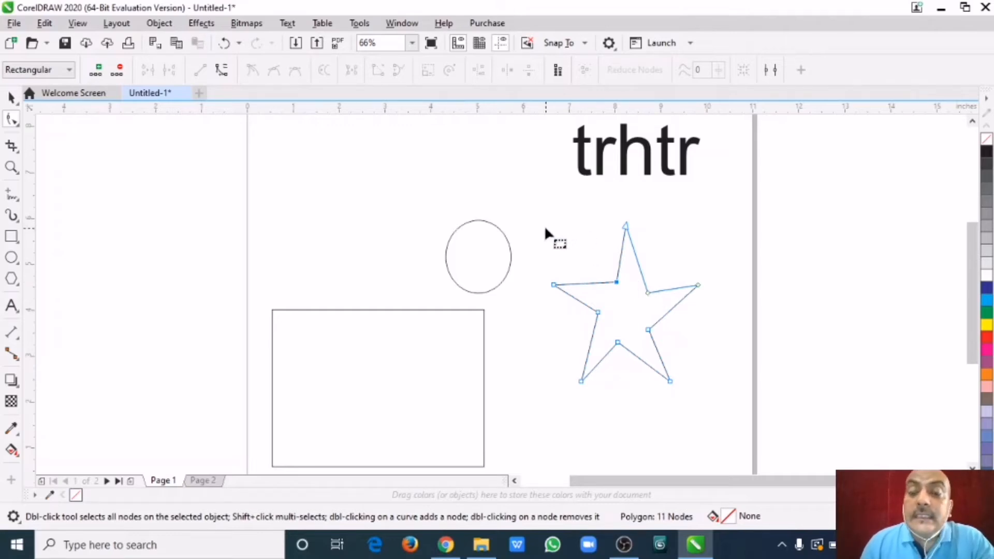
- Undo the star-shaping node edits on the pentagon
{"action": "key", "text": "ctrl+z"}
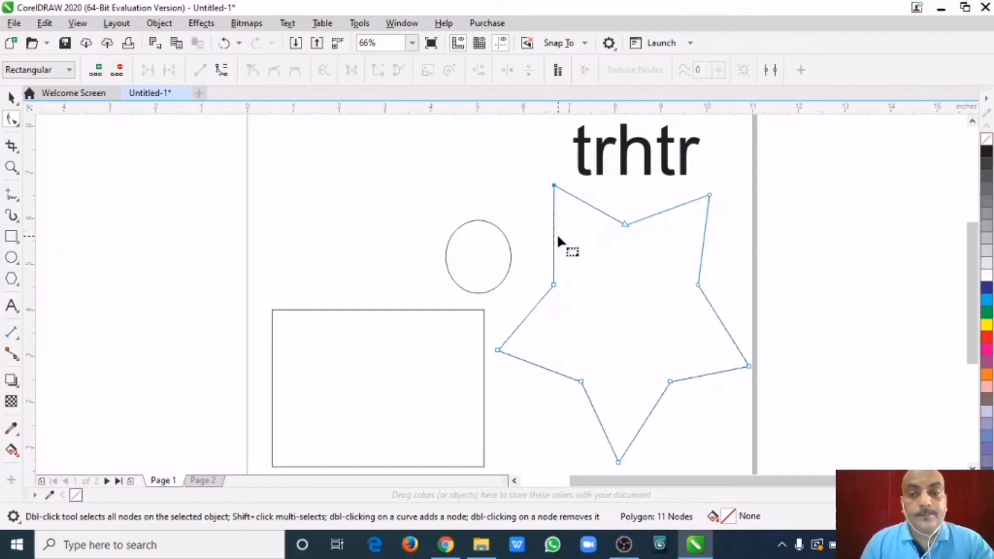
{"action": "key", "text": "ctrl+z"}
{"action": "key", "text": "ctrl+z"}
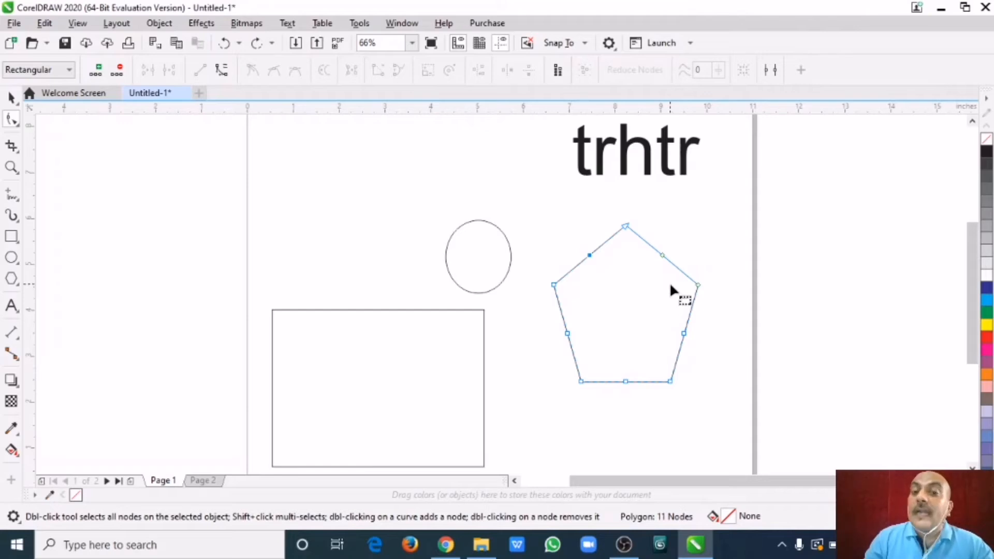
- Convert the node on the pentagon's upper-left side to a curve and try bulging the sides slightly outward
{"action": "left_click", "coordinate": [543, 229]}
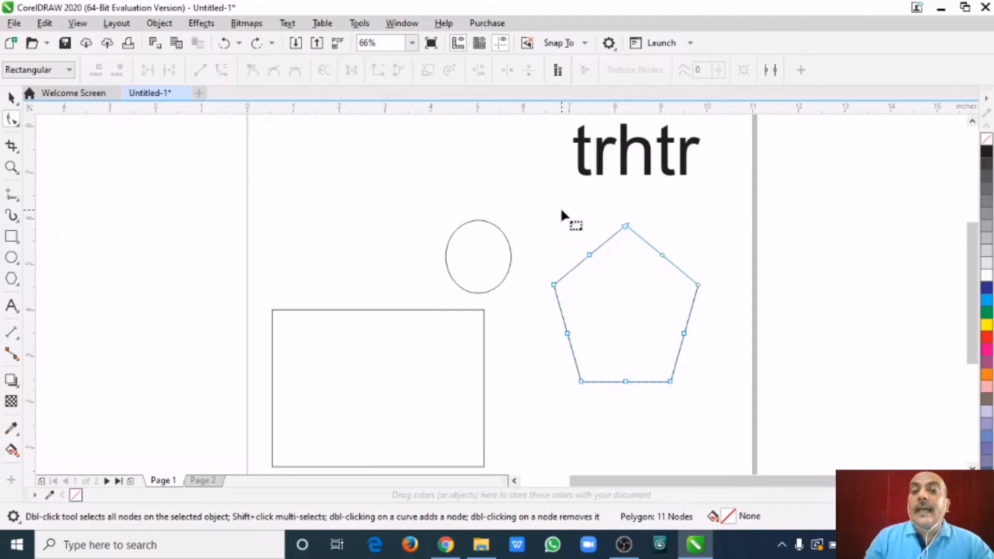
{"action": "left_click", "coordinate": [590, 256]}
{"action": "right_click", "coordinate": [589, 255]}
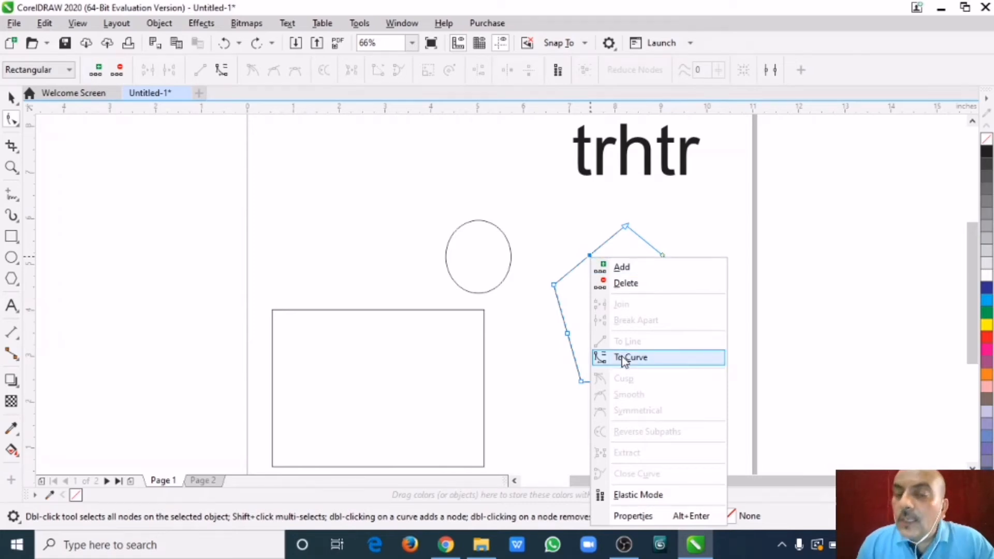
{"action": "left_click", "coordinate": [589, 254]}
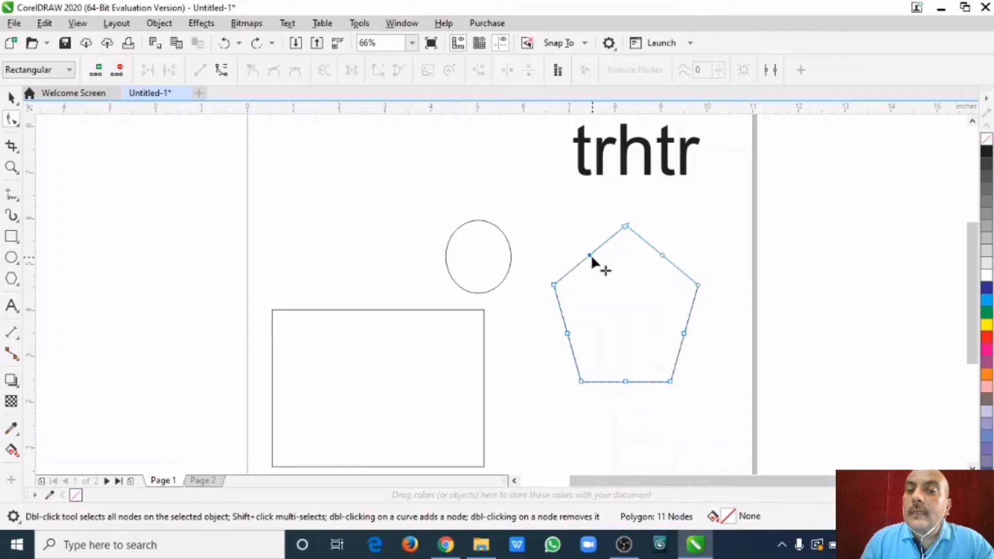
{"action": "right_click", "coordinate": [590, 255]}
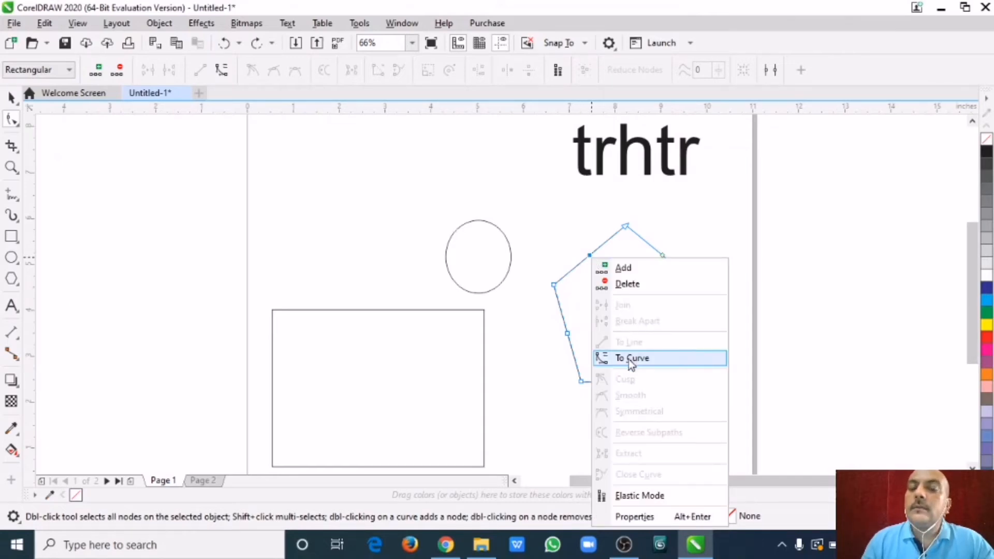
{"action": "left_click", "coordinate": [628, 358]}
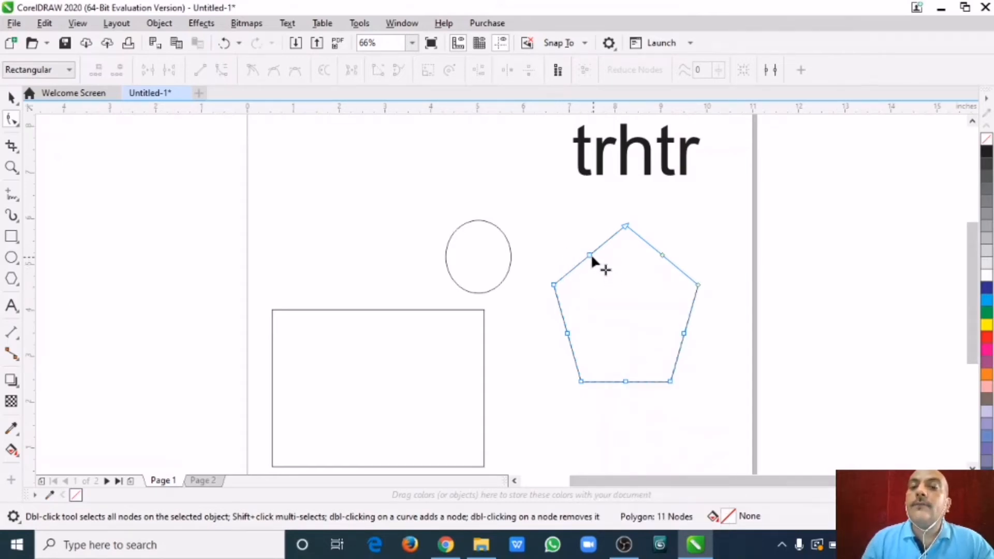
{"action": "mouse_move", "coordinate": [590, 255]}
{"action": "left_mouse_down"}
{"action": "mouse_move", "coordinate": [615, 296]}
{"action": "mouse_move", "coordinate": [592, 249]}
{"action": "left_mouse_up"}
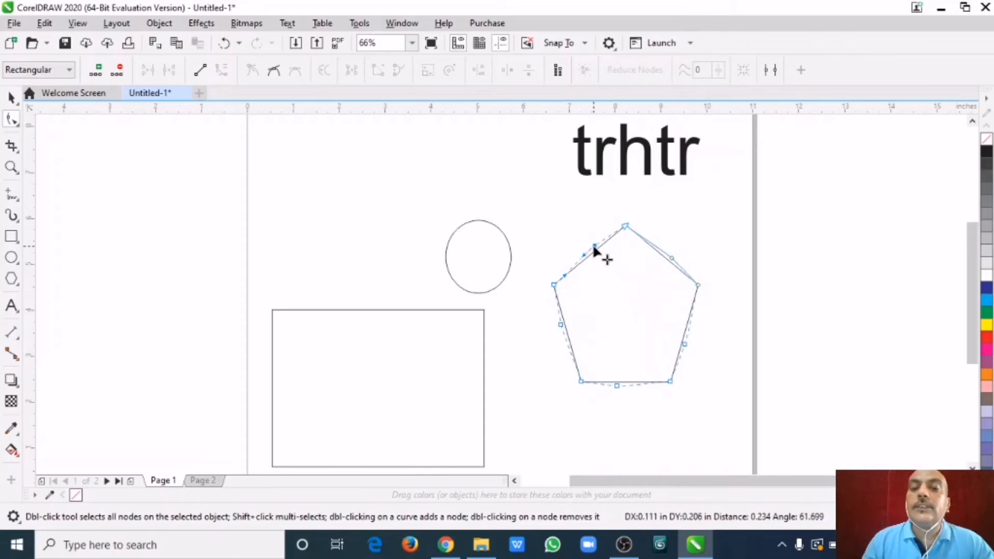
{"action": "key", "text": "space"}
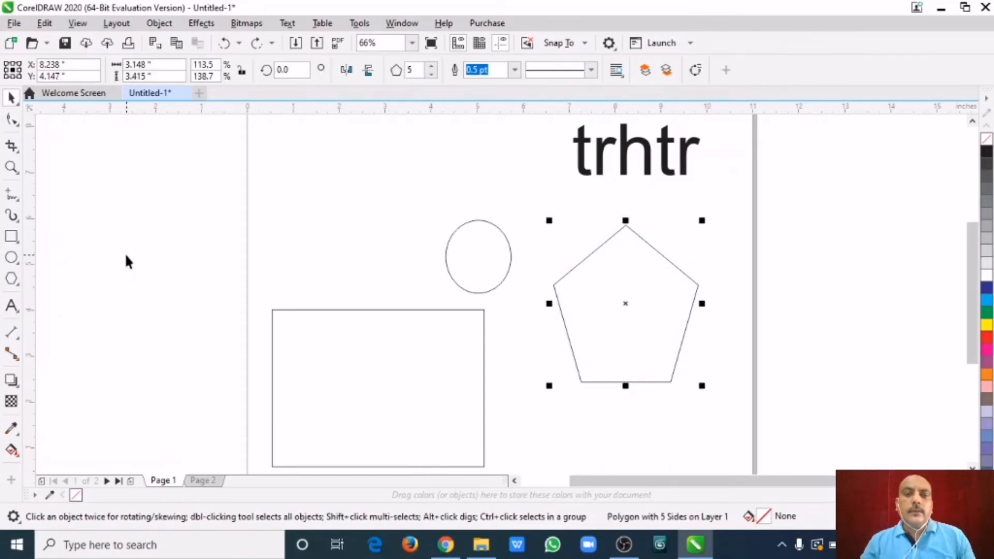
- Delete all objects on Page 1
{"action": "left_click", "coordinate": [275, 163]}
{"action": "left_click_drag", "start_coordinate": [220, 130], "coordinate": [817, 466]}
{"action": "key", "text": "Delete"}
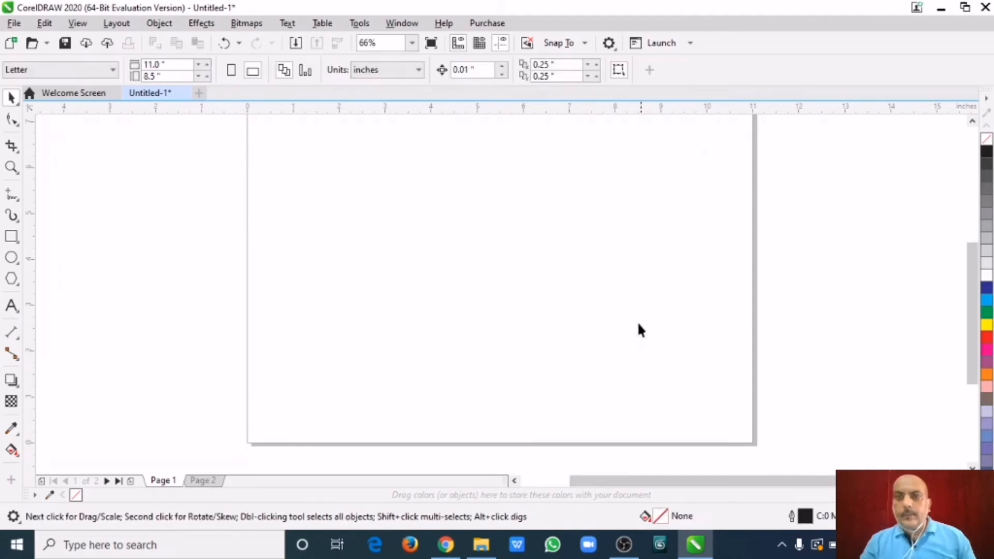
- Draw an ellipse about 1.35 by 1.25 inches near the page's center and delete it
{"action": "left_click", "coordinate": [11, 257]}
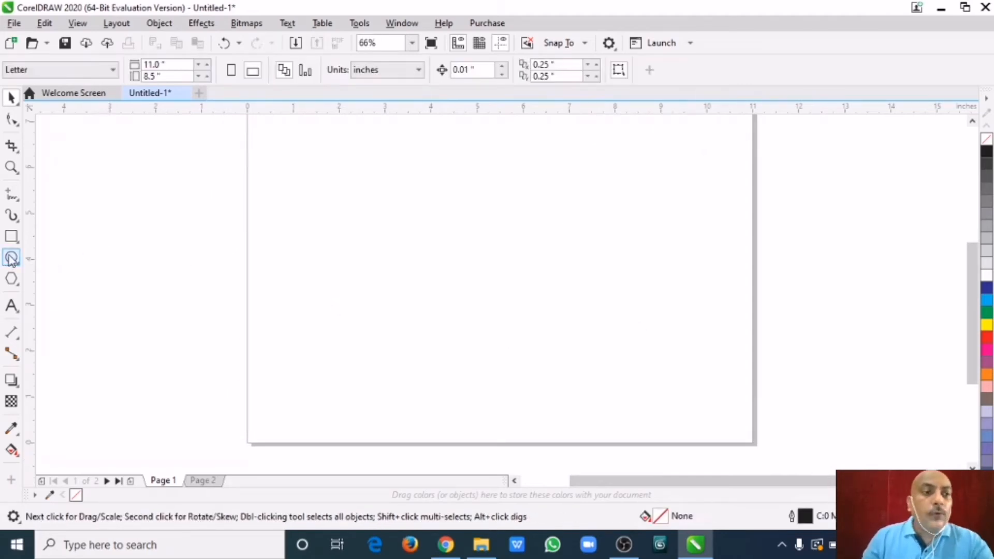
{"action": "left_click_drag", "start_coordinate": [469, 240], "coordinate": [540, 306]}
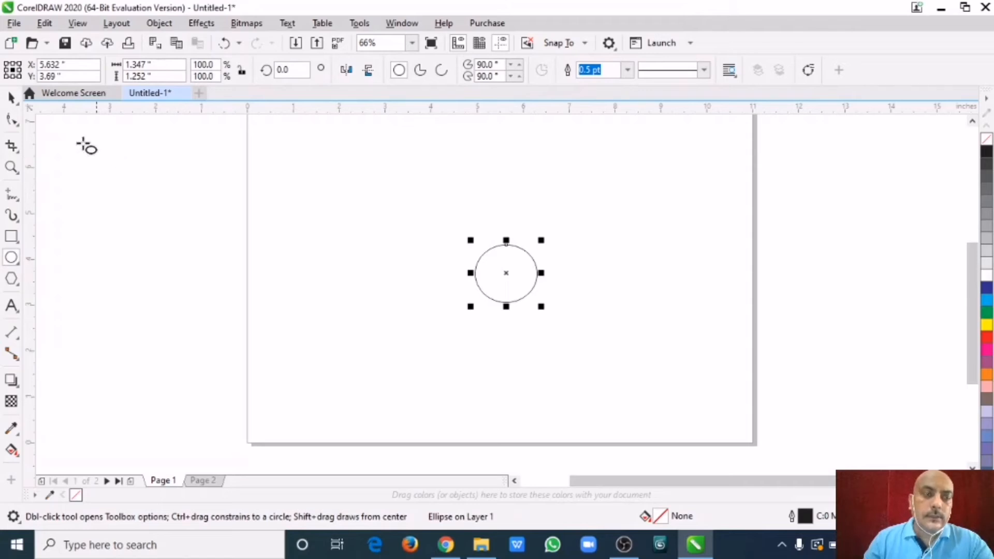
{"action": "left_click", "coordinate": [11, 97]}
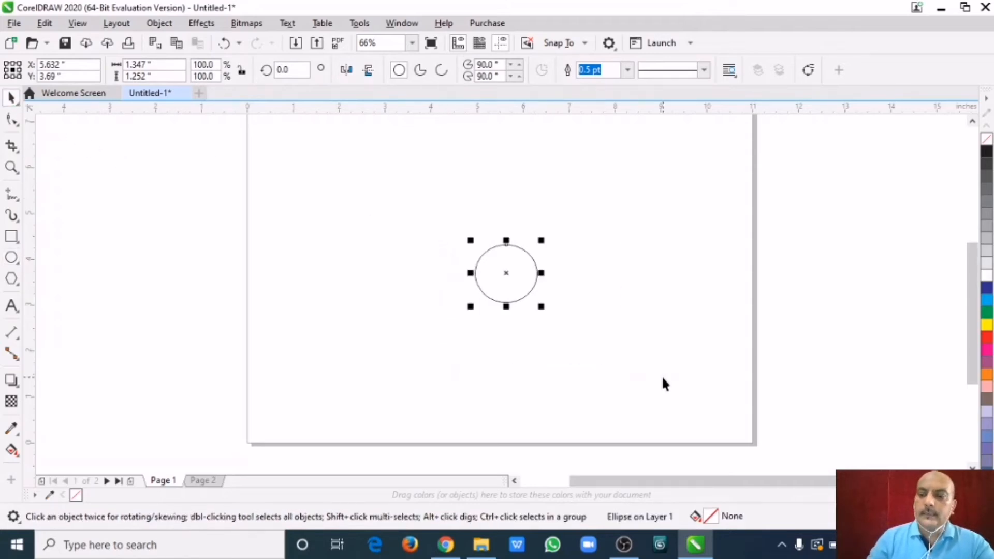
{"action": "key", "text": "Delete"}
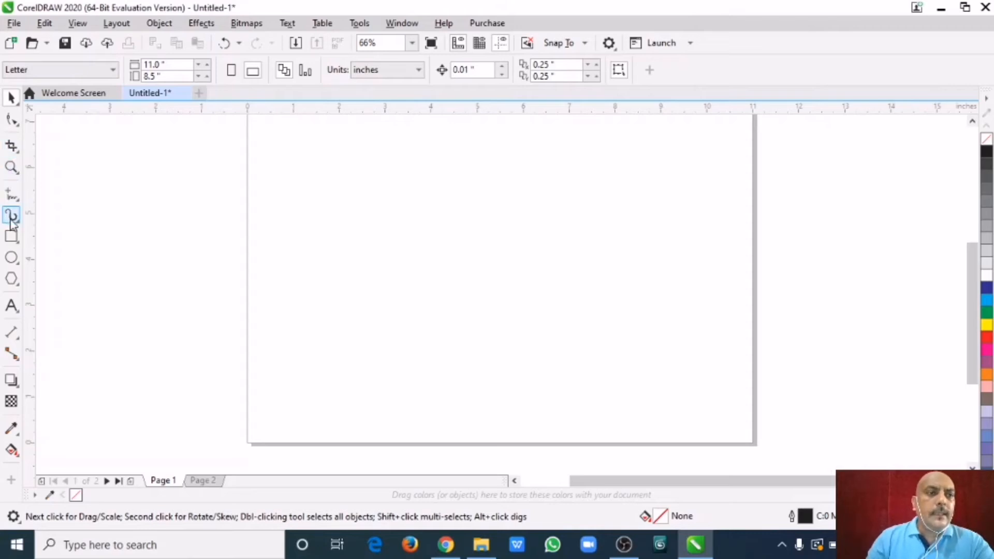
- Draw a nearly square rectangle about 2.01 by 2.06 inches in the page's upper-left area
{"action": "left_click", "coordinate": [12, 236]}
{"action": "left_click_drag", "start_coordinate": [304, 159], "coordinate": [398, 254]}
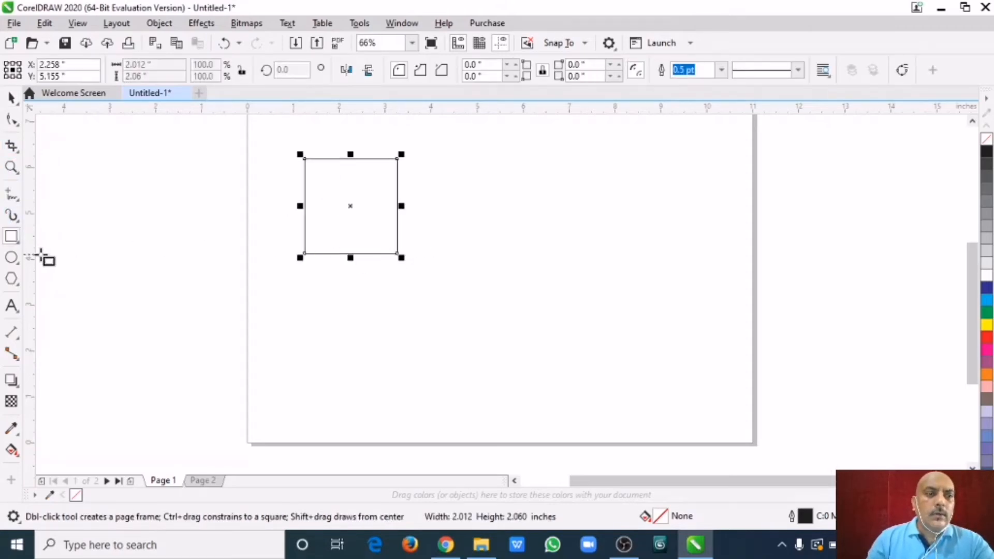
- Draw an ellipse about 1.46 by 1.41 inches beside the rectangle and a pentagon about 1.52 by 1.18 inches below and right of it
{"action": "left_click", "coordinate": [12, 257]}
{"action": "left_click_drag", "start_coordinate": [446, 194], "coordinate": [613, 358]}
{"action": "left_click", "coordinate": [12, 279]}
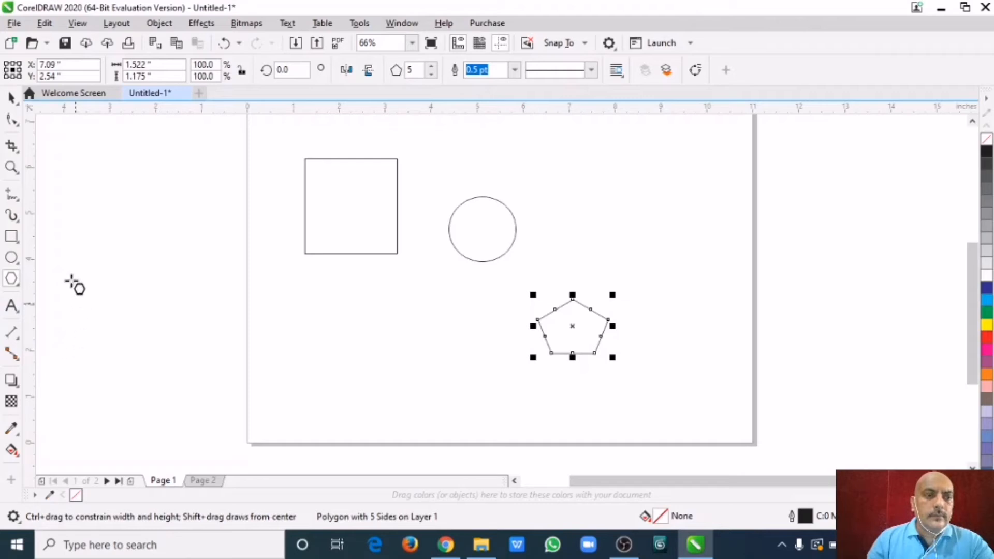
{"action": "left_click", "coordinate": [12, 97]}
{"action": "left_click", "coordinate": [447, 161]}
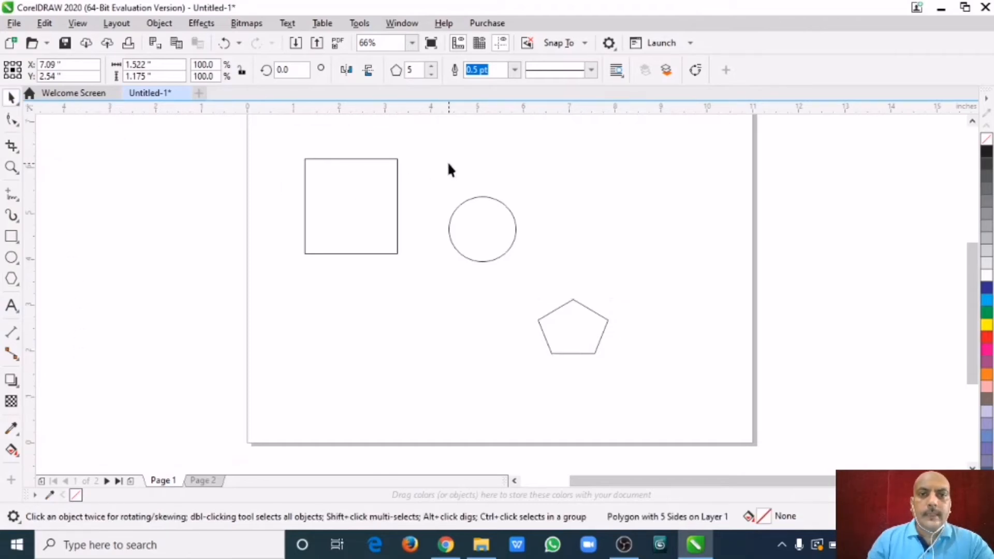
- Fill the rectangle with dark blue (C:100 M:100 Y:0 K:0) and the ellipse with cyan (C:100 M:0 Y:0 K:0)
{"action": "left_click", "coordinate": [496, 218]}
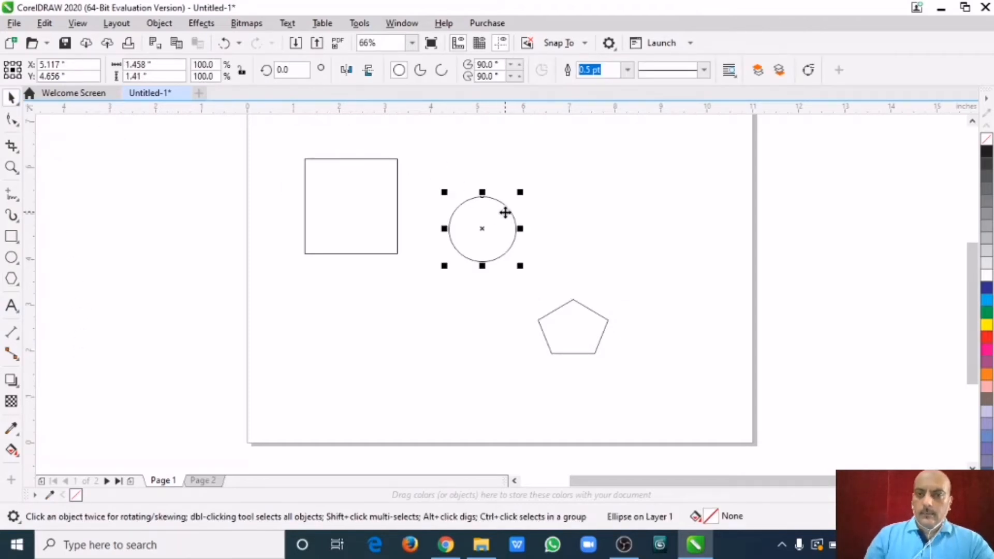
{"action": "left_click", "coordinate": [356, 213]}
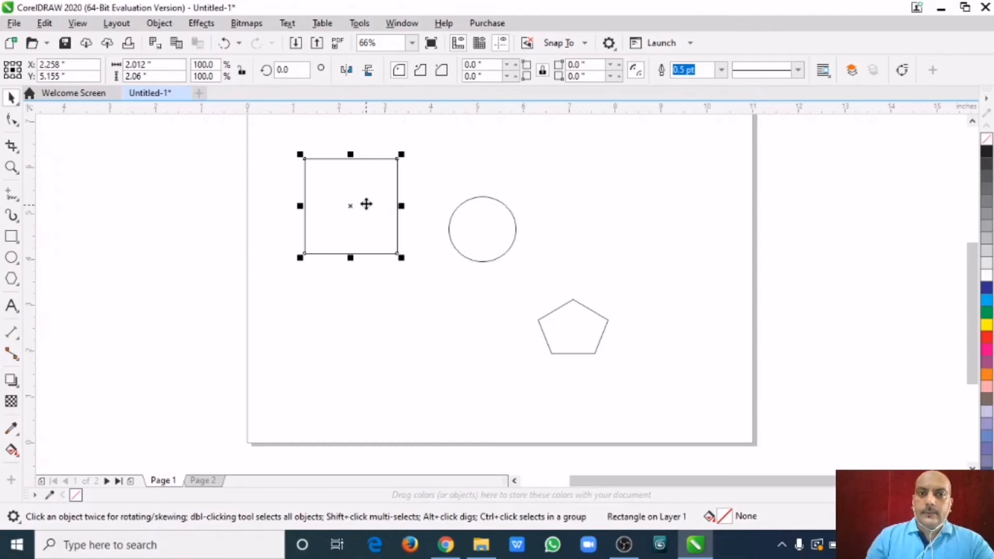
{"action": "left_click", "coordinate": [988, 167]}
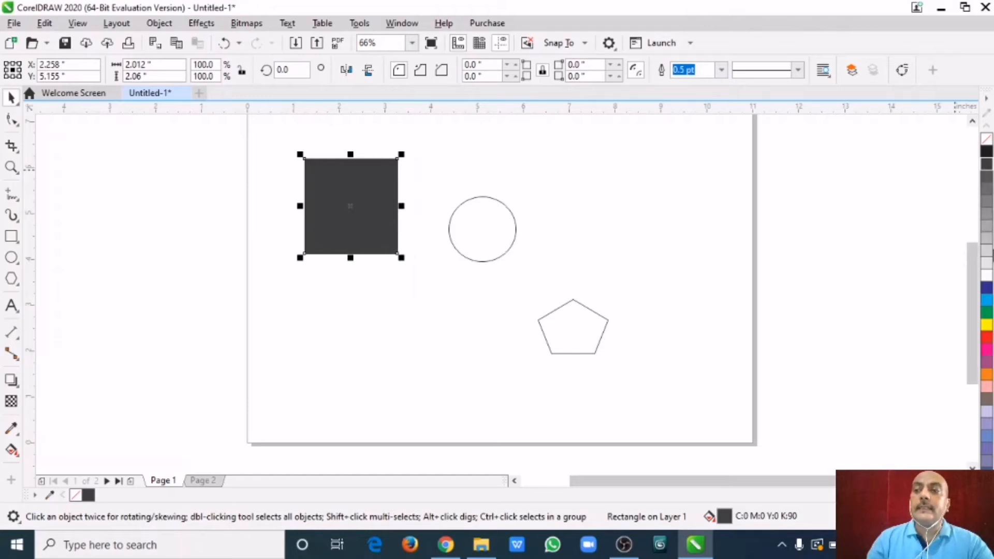
{"action": "left_click_drag", "start_coordinate": [986, 288], "coordinate": [355, 198]}
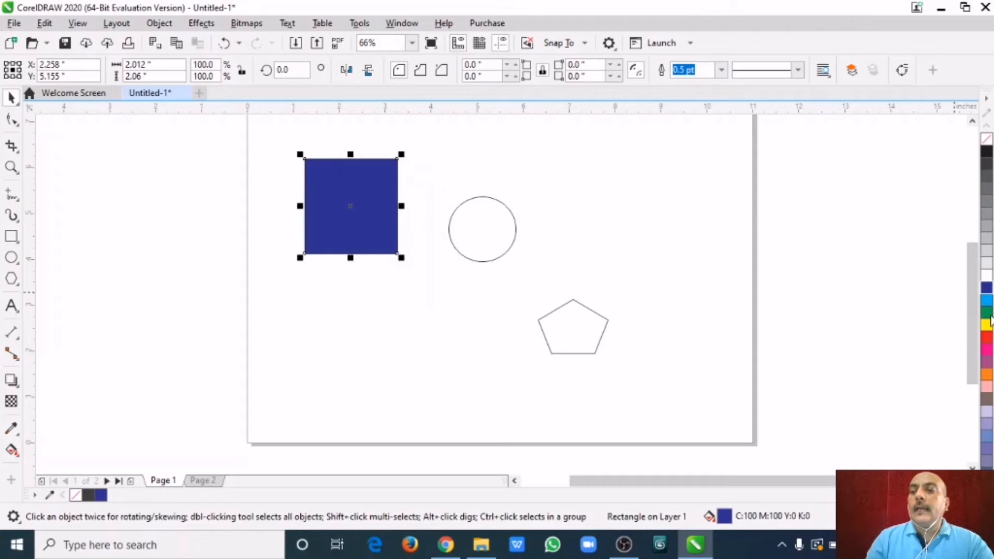
{"action": "left_click_drag", "start_coordinate": [987, 300], "coordinate": [497, 218]}
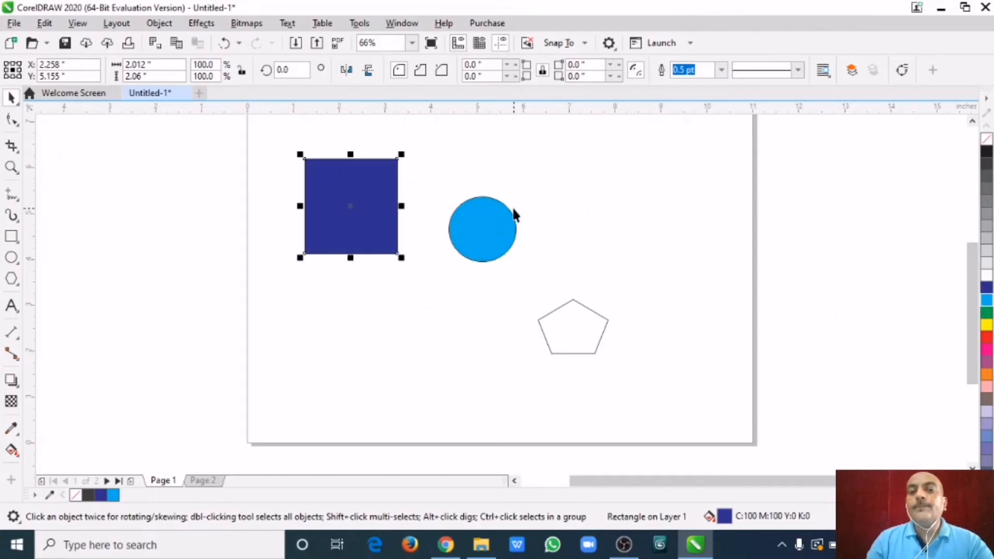
- Color the cyan ellipse's outline red from the color palette, working on a close-up of its edge
{"action": "key", "text": "z"}
{"action": "left_click_drag", "start_coordinate": [480, 177], "coordinate": [508, 219]}
{"action": "left_click", "coordinate": [11, 97]}
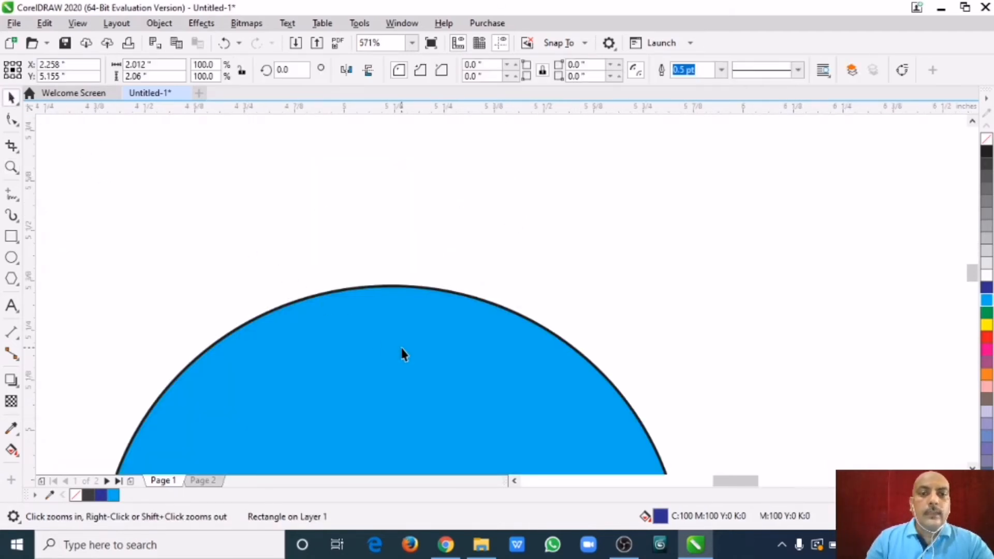
{"action": "left_click_drag", "start_coordinate": [406, 348], "coordinate": [442, 311]}
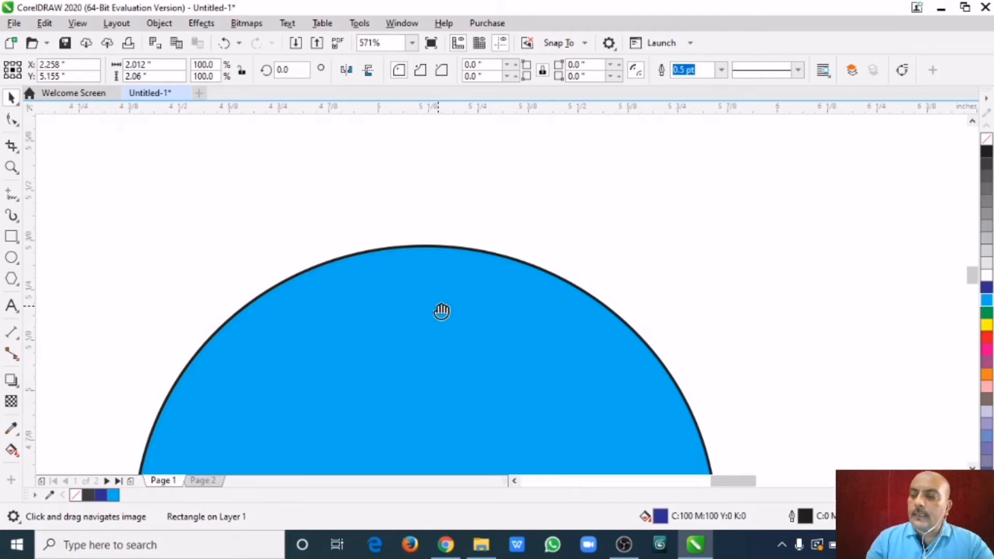
{"action": "left_click_drag", "start_coordinate": [441, 310], "coordinate": [497, 260]}
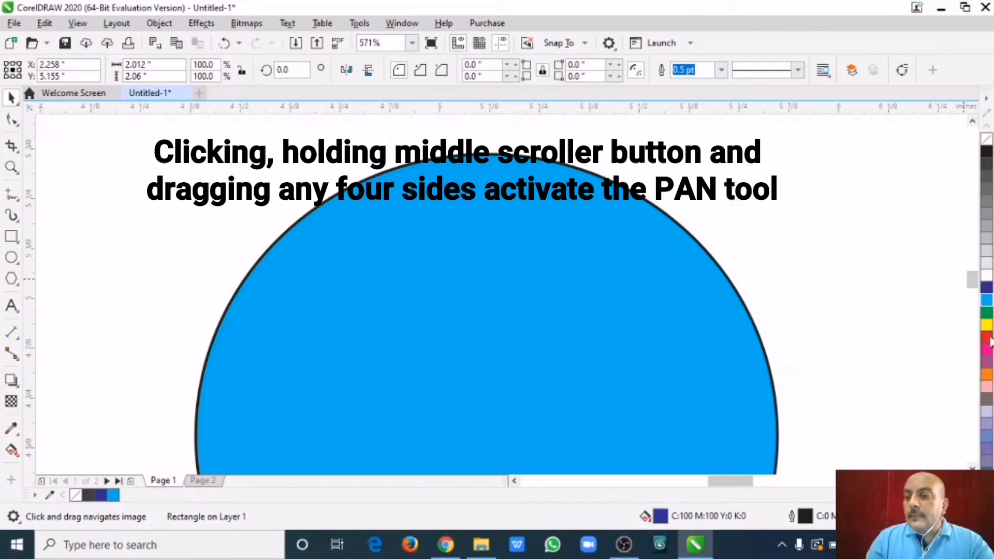
{"action": "left_click_drag", "start_coordinate": [986, 338], "coordinate": [688, 236]}
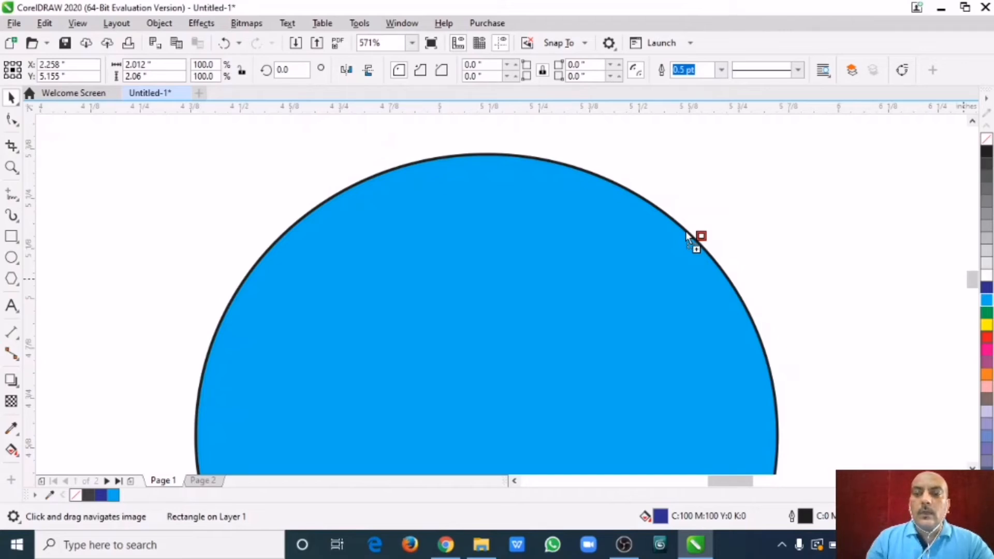
{"action": "left_click_drag", "start_coordinate": [687, 236], "coordinate": [571, 280]}
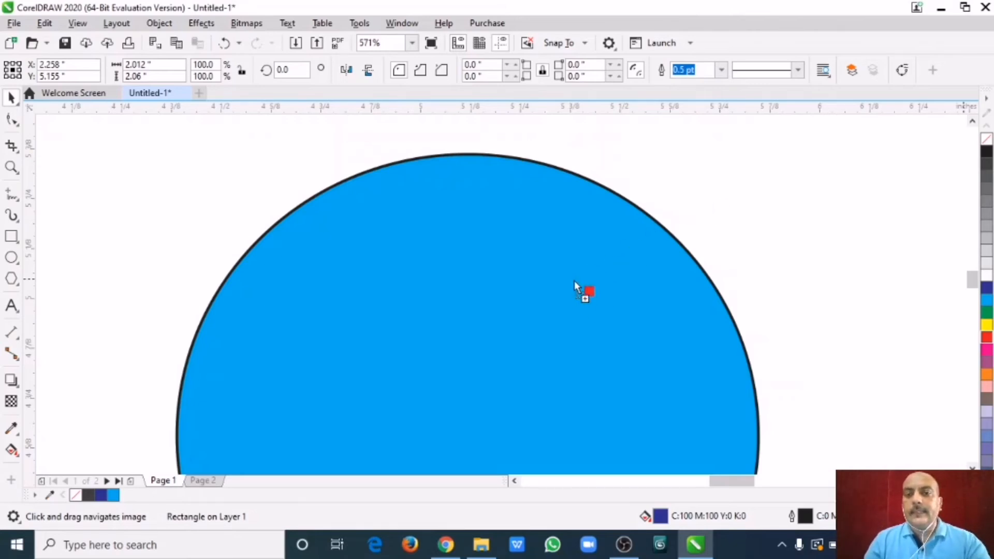
{"action": "left_click_drag", "start_coordinate": [574, 280], "coordinate": [651, 348]}
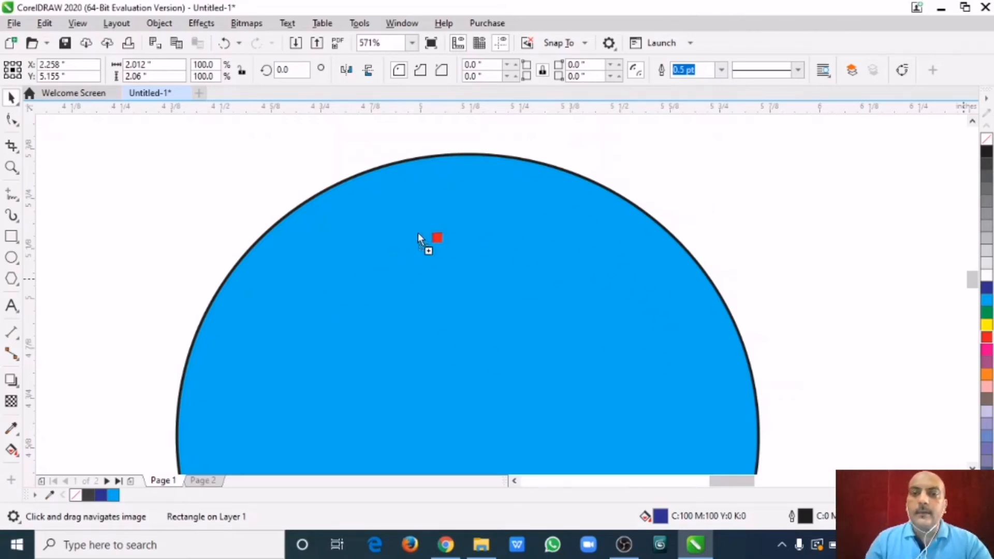
{"action": "left_click_drag", "start_coordinate": [418, 233], "coordinate": [599, 249]}
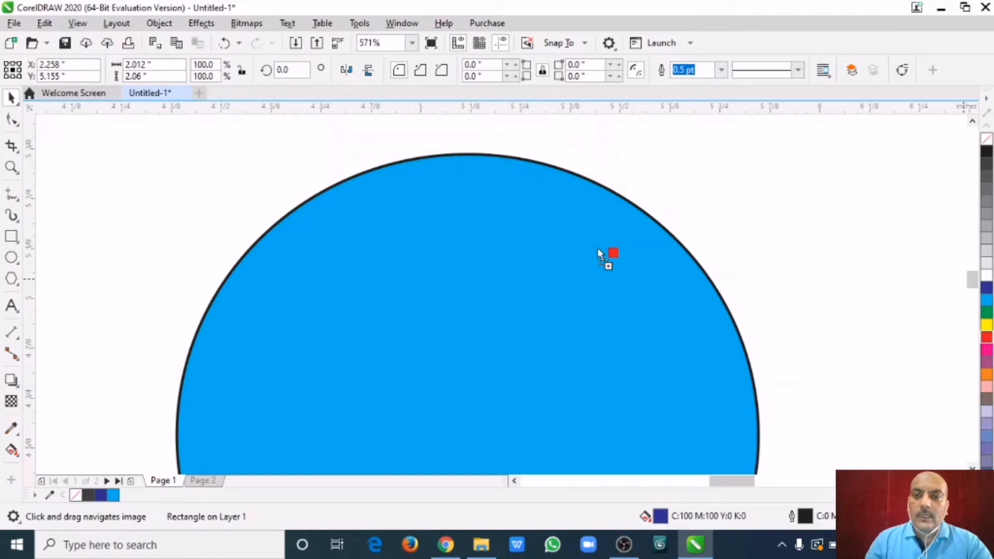
{"action": "left_click", "coordinate": [665, 231]}
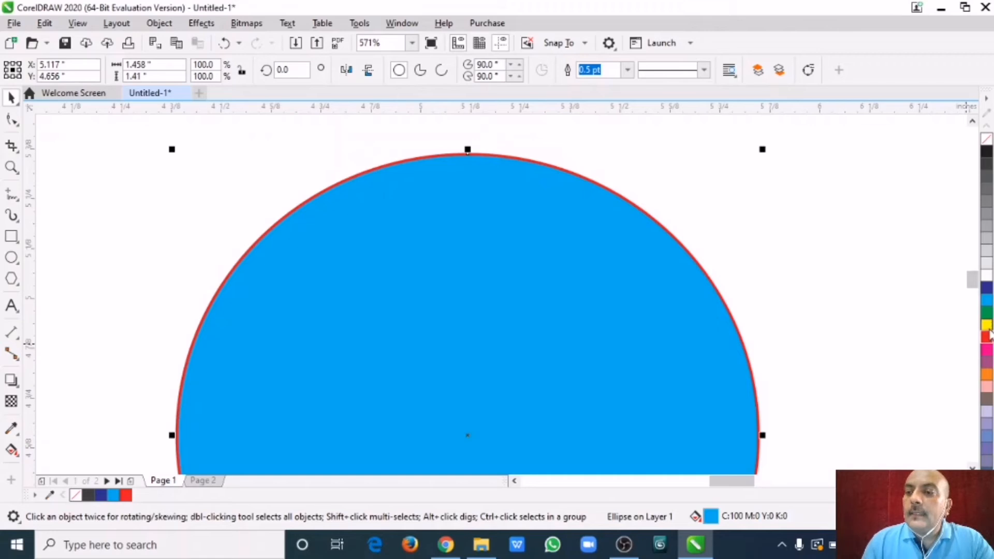
- Try a purple (C:20 M:80 Y:0 K:20) and a blue (C:100 M:100 Y:0 K:0) fill on the ellipse, ending back on cyan
{"action": "left_click_drag", "start_coordinate": [989, 364], "coordinate": [607, 371]}
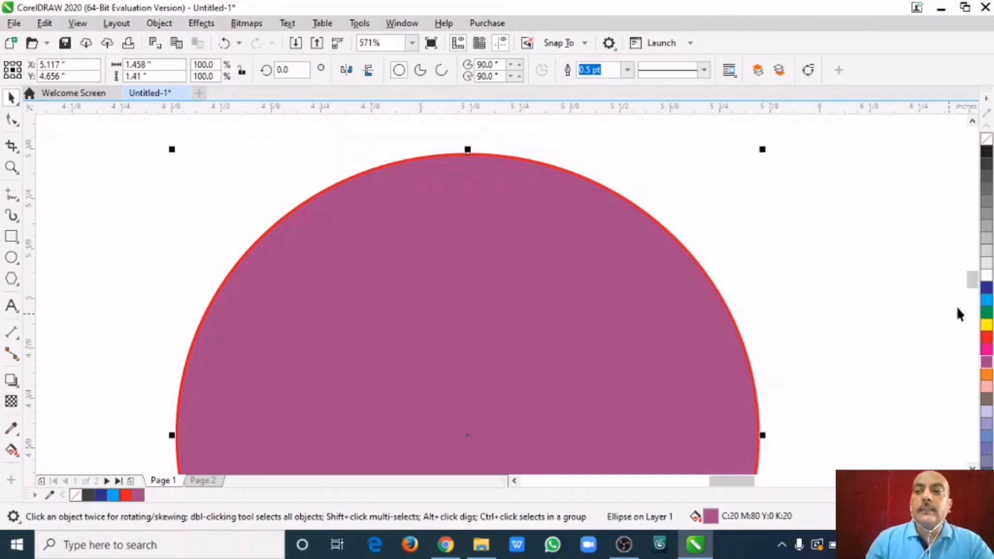
{"action": "left_click", "coordinate": [987, 288]}
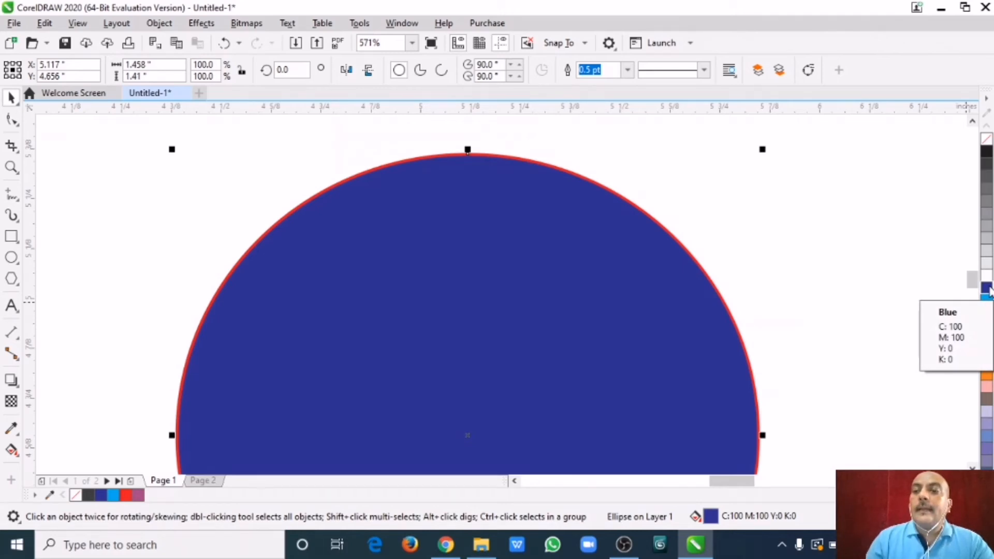
{"action": "left_click_drag", "start_coordinate": [986, 300], "coordinate": [680, 329]}
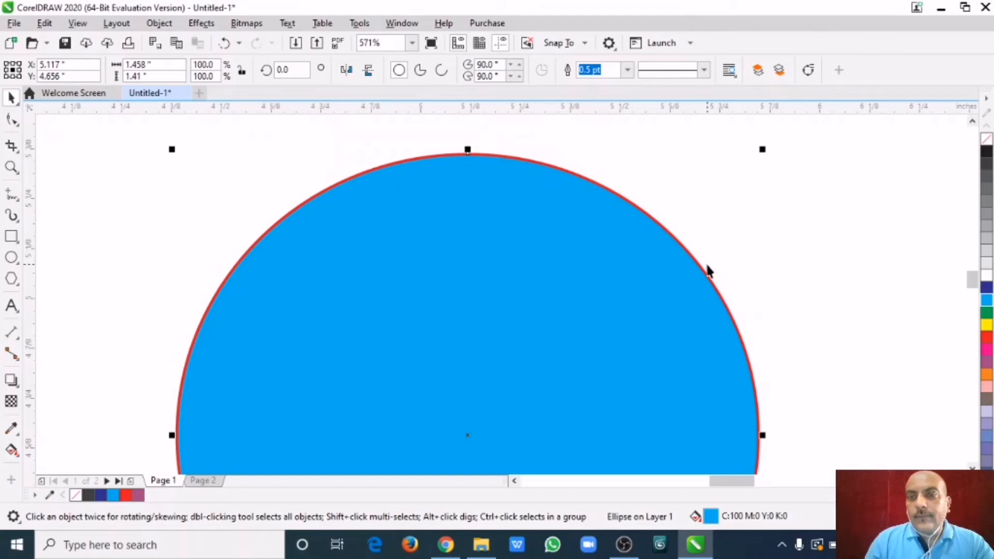
- Try a green outline on the cyan ellipse and set the outline back to red
{"action": "left_click_drag", "start_coordinate": [986, 313], "coordinate": [692, 255]}
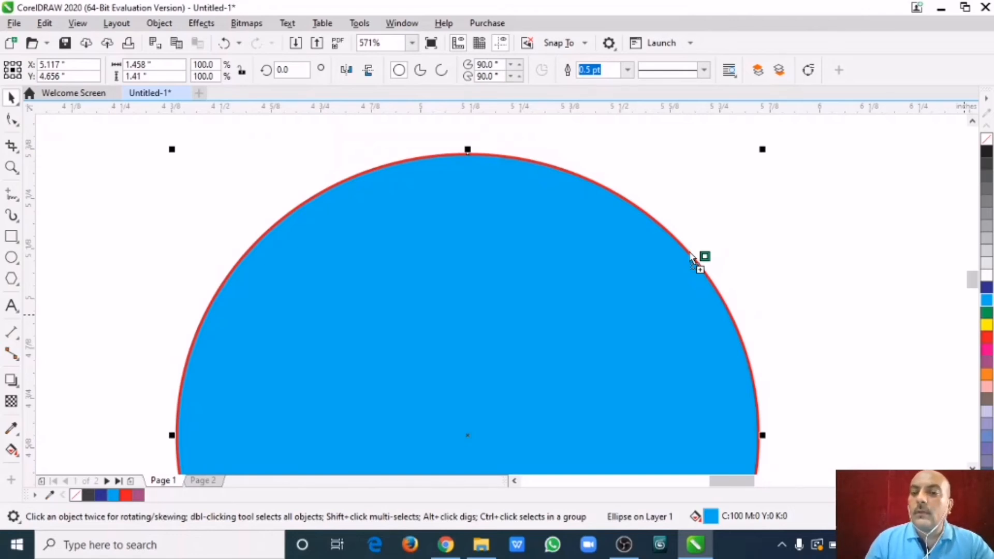
{"action": "left_click_drag", "start_coordinate": [690, 253], "coordinate": [688, 252]}
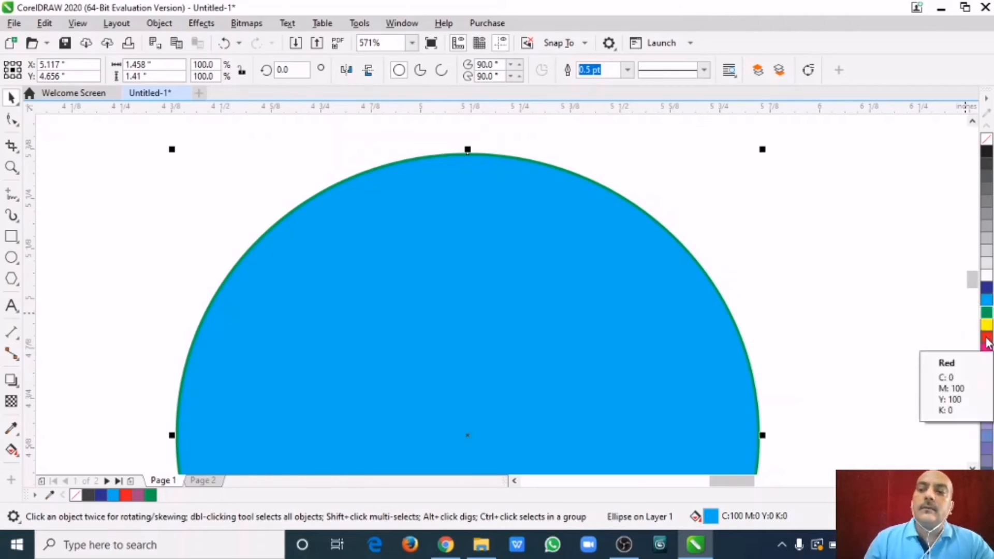
{"action": "right_click", "coordinate": [987, 340]}
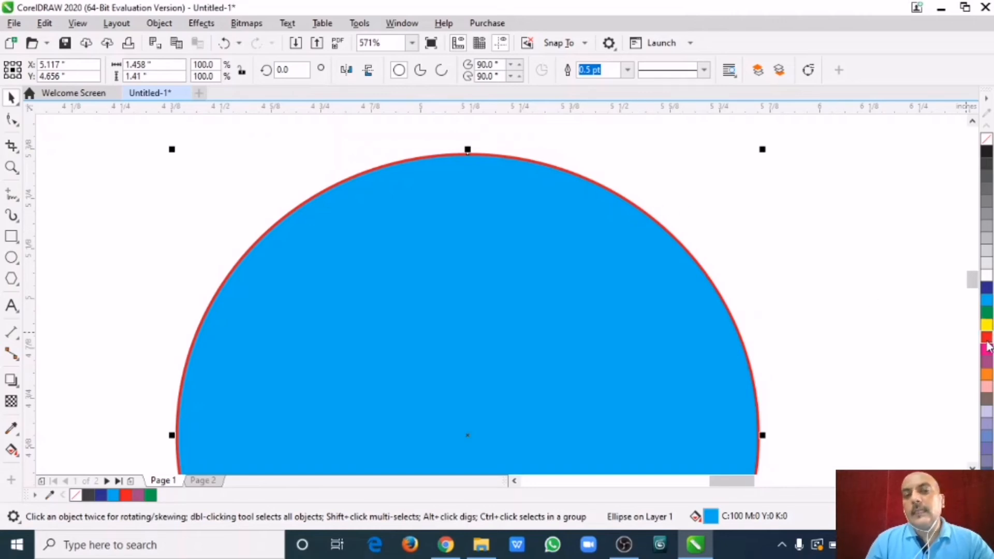
- Examine the ellipse's outline and the surrounding shapes at several magnifications
{"action": "left_click", "coordinate": [12, 380]}
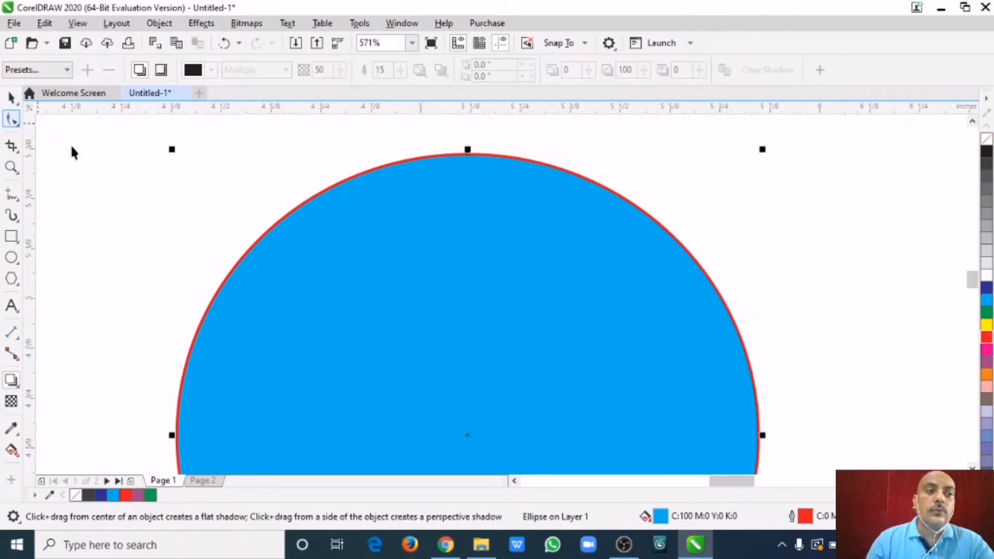
{"action": "key", "text": "space"}
{"action": "scroll", "coordinate": [346, 251], "scroll_direction": "down", "scroll_amount": 4}
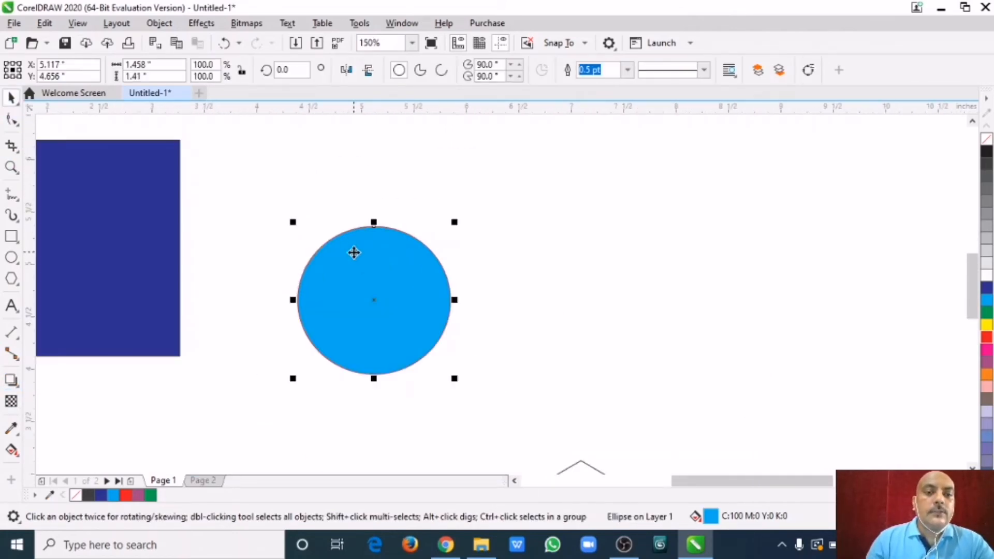
{"action": "scroll", "coordinate": [354, 252], "scroll_direction": "down", "scroll_amount": 1}
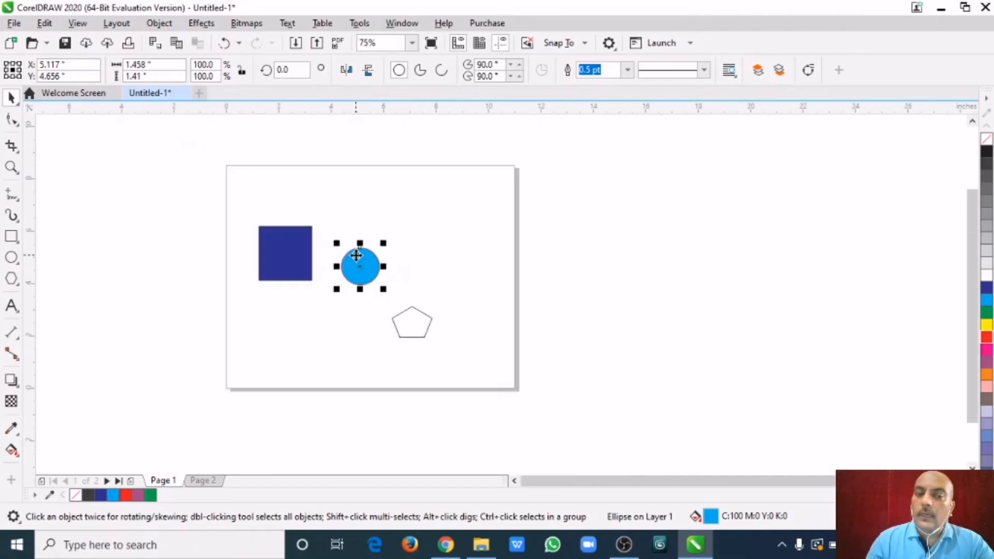
{"action": "scroll", "coordinate": [356, 255], "scroll_direction": "down", "scroll_amount": 2}
{"action": "scroll", "coordinate": [356, 255], "scroll_direction": "up", "scroll_amount": 6}
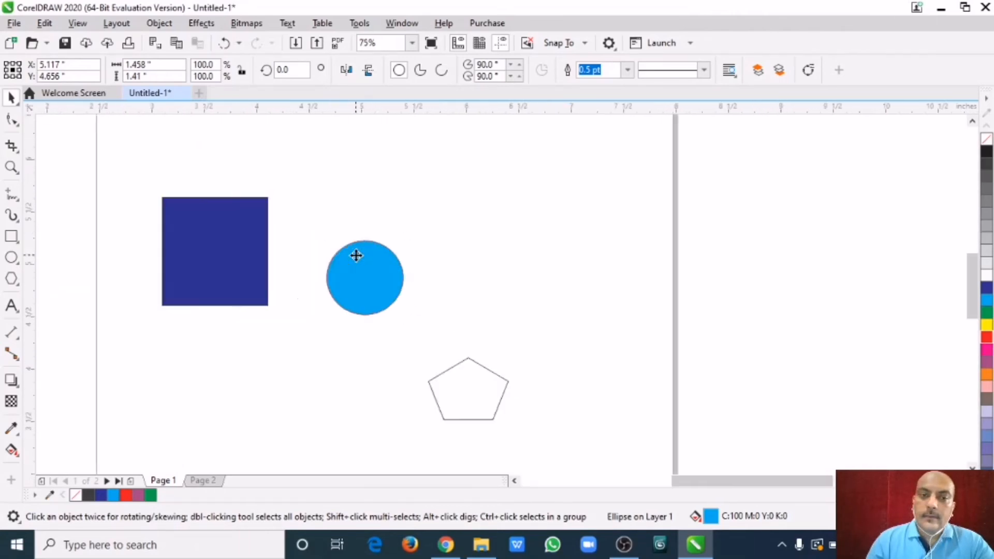
{"action": "scroll", "coordinate": [356, 255], "scroll_direction": "up", "scroll_amount": 2}
{"action": "scroll", "coordinate": [356, 255], "scroll_direction": "down", "scroll_amount": 6}
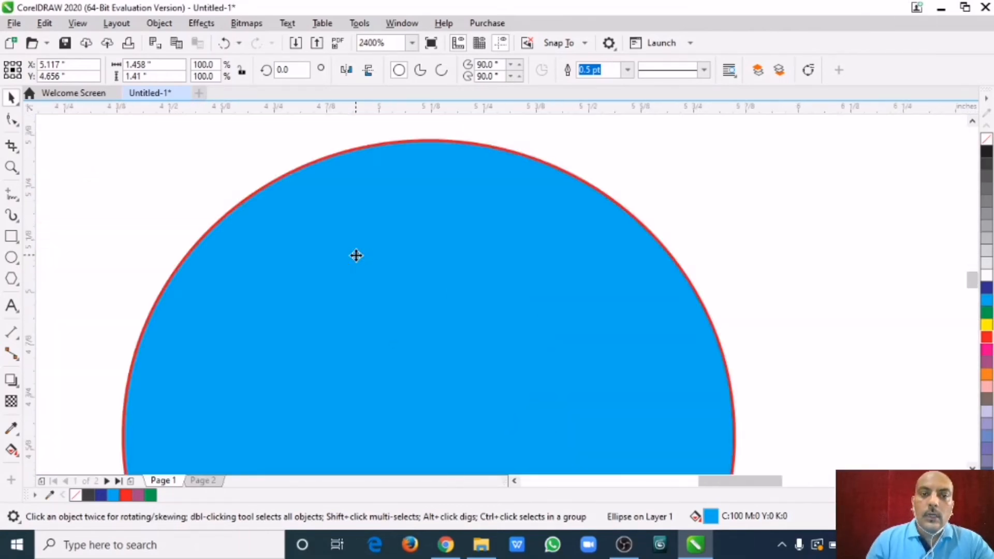
{"action": "scroll", "coordinate": [356, 255], "scroll_direction": "up", "scroll_amount": 3}
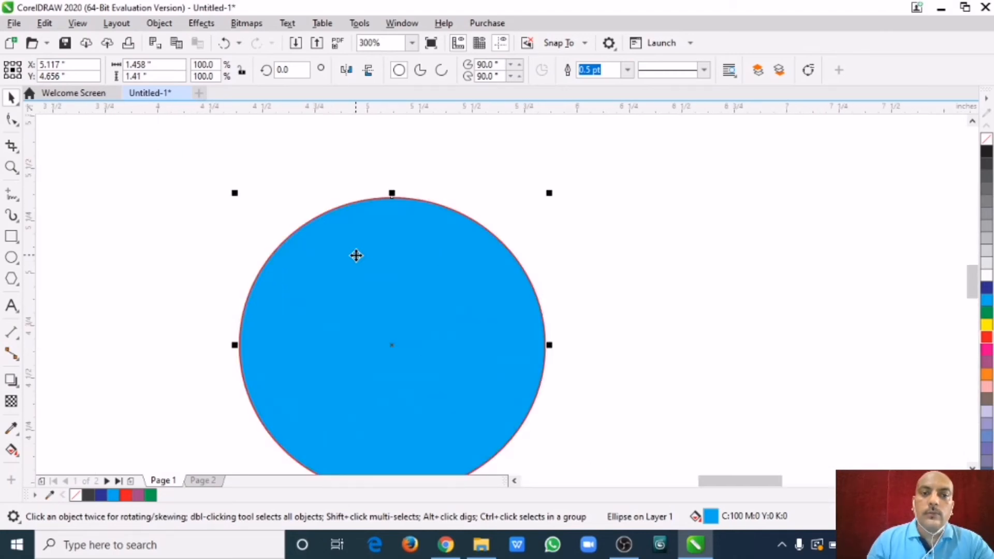
{"action": "scroll", "coordinate": [356, 255], "scroll_direction": "down", "scroll_amount": 1}
- Add a drop shadow to the cyan ellipse with the Shadow tool, cast straight down from its top edge at 270° with a stretch of about 108
{"action": "left_click", "coordinate": [15, 384]}
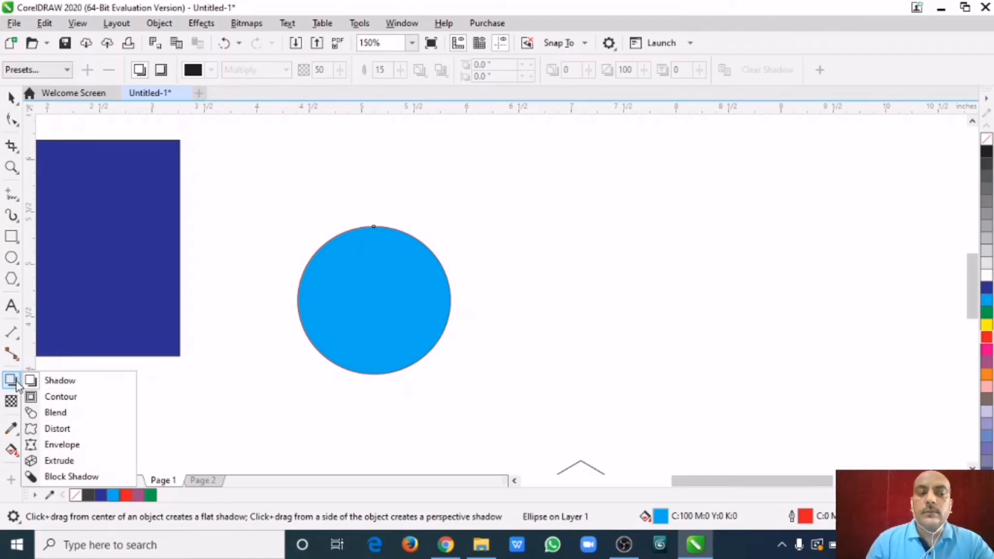
{"action": "left_click", "coordinate": [78, 387]}
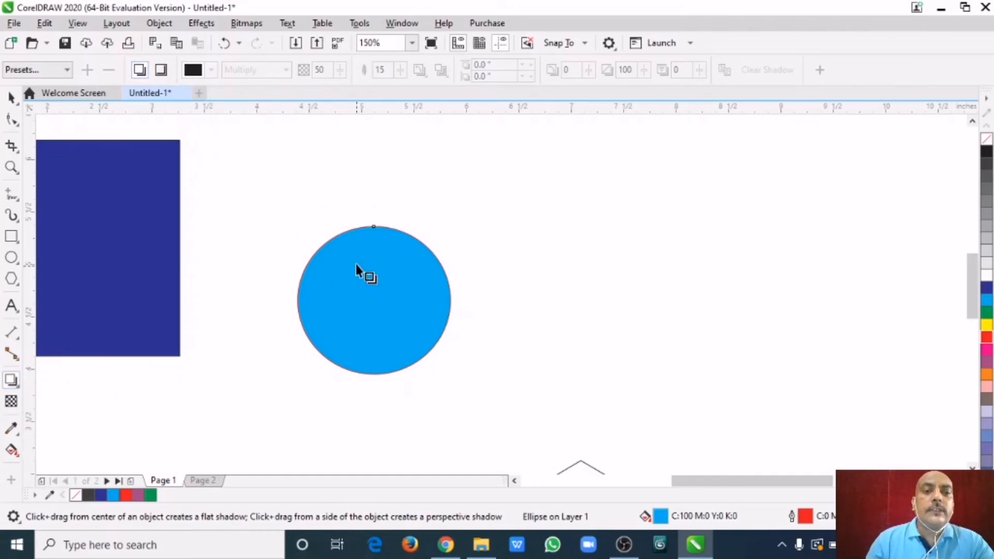
{"action": "left_click", "coordinate": [67, 70]}
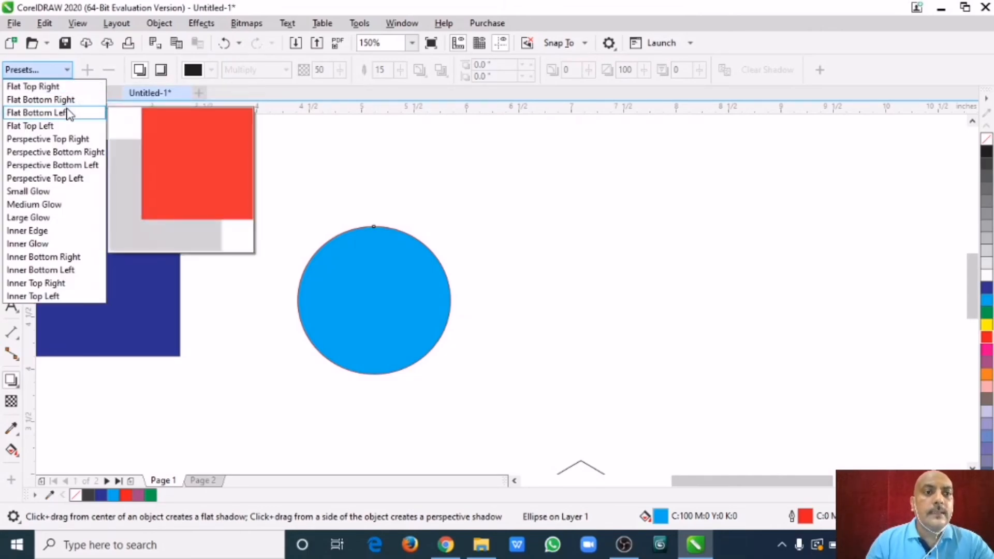
{"action": "left_click", "coordinate": [338, 259]}
{"action": "left_click_drag", "start_coordinate": [373, 226], "coordinate": [373, 385]}
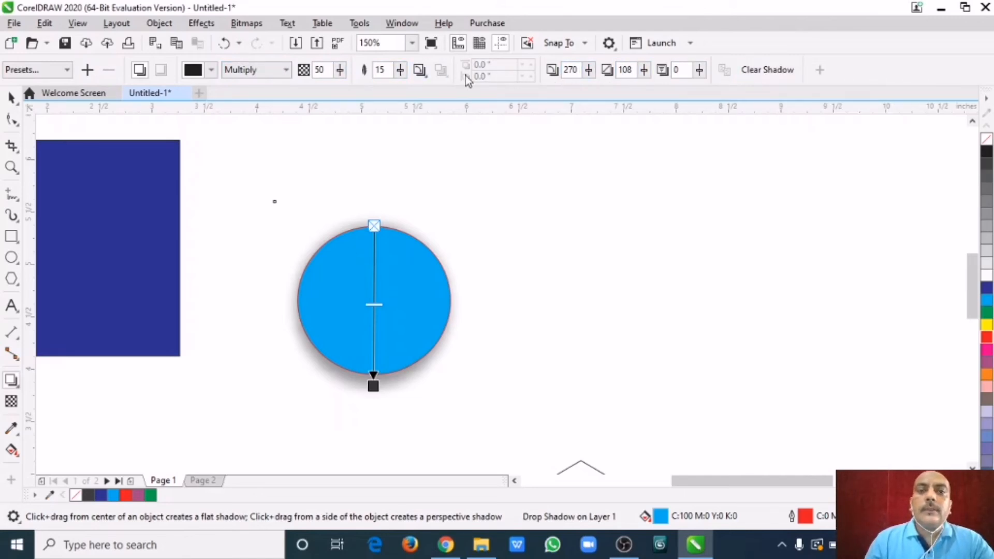
- Adjust the ellipse's drop shadow to an opacity of about 78, a direction of about 269° and a stretch of about 110, keeping Multiply
{"action": "left_click_drag", "start_coordinate": [378, 306], "coordinate": [373, 253]}
{"action": "mouse_move", "coordinate": [373, 384]}
{"action": "left_mouse_down"}
{"action": "mouse_move", "coordinate": [394, 382]}
{"action": "mouse_move", "coordinate": [492, 308]}
{"action": "mouse_move", "coordinate": [382, 398]}
{"action": "left_mouse_up"}
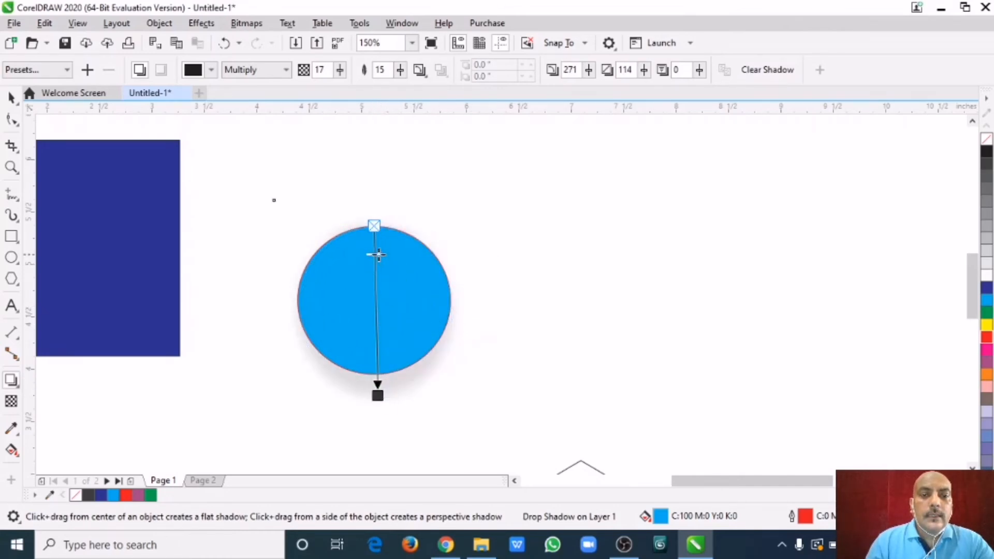
{"action": "left_click_drag", "start_coordinate": [379, 254], "coordinate": [377, 355]}
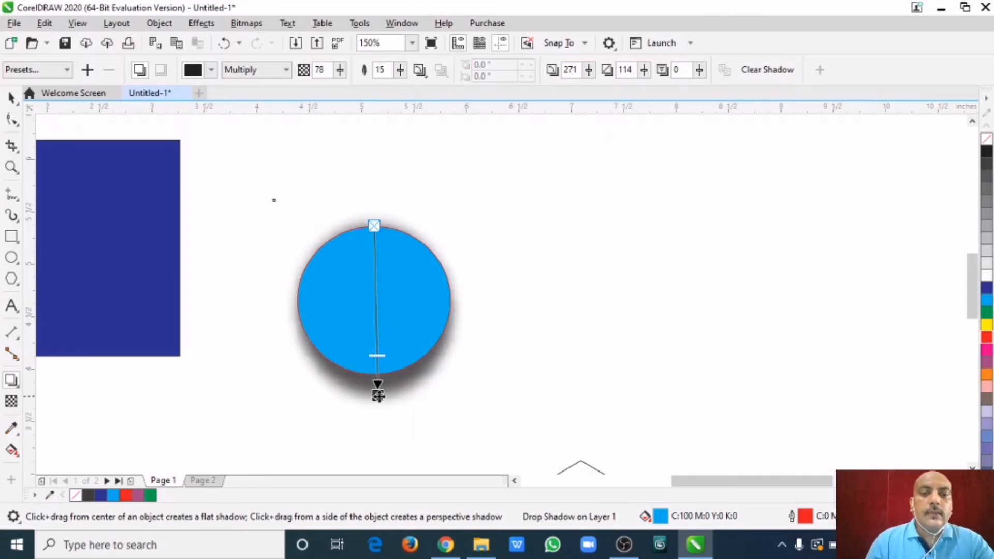
{"action": "mouse_move", "coordinate": [378, 395]}
{"action": "left_mouse_down"}
{"action": "mouse_move", "coordinate": [372, 378]}
{"action": "mouse_move", "coordinate": [371, 389]}
{"action": "left_mouse_up"}
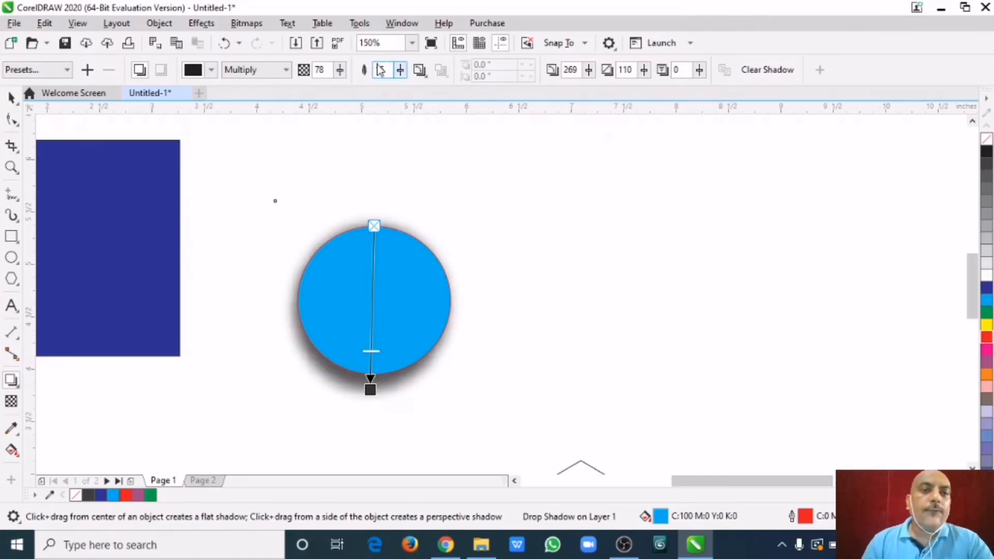
{"action": "left_click", "coordinate": [286, 71]}
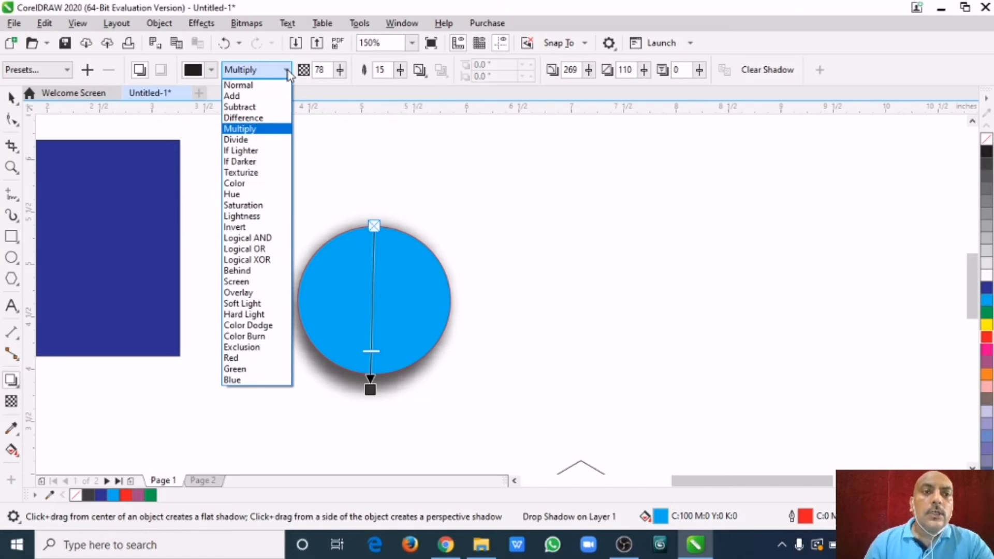
{"action": "left_click", "coordinate": [288, 72]}
- Sample the rectangle's dark blue with the Color Eyedropper and apply it as the ellipse's fill
{"action": "left_click", "coordinate": [15, 384]}
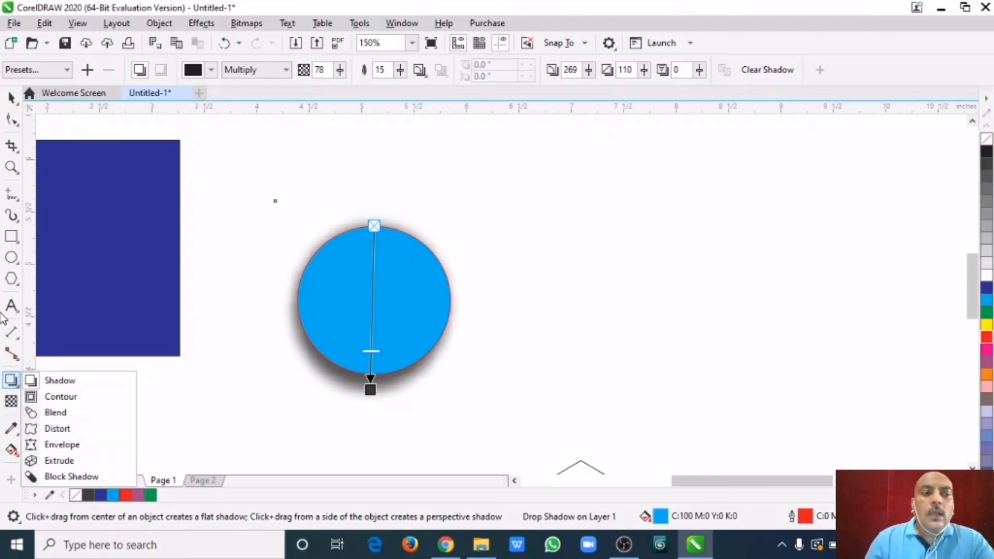
{"action": "mouse_move", "coordinate": [13, 431]}
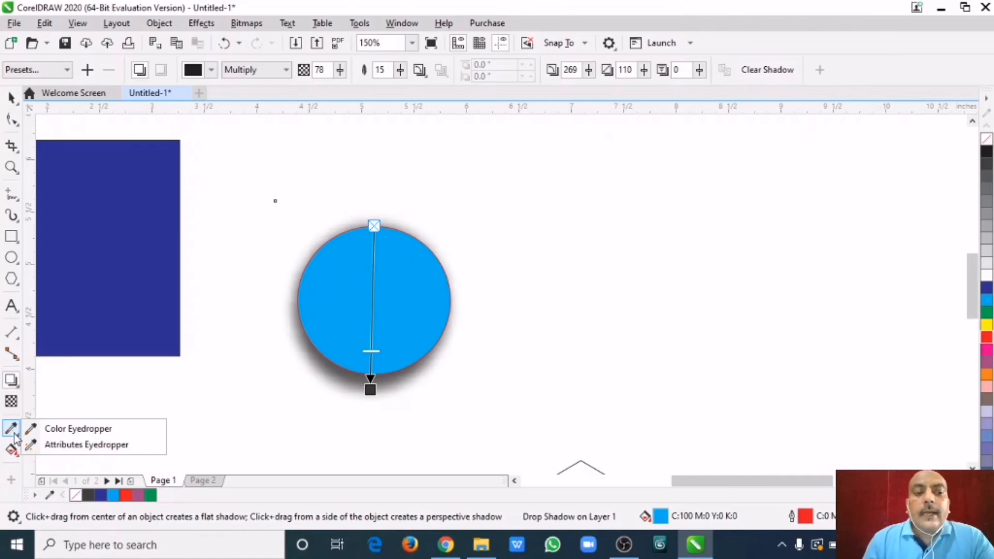
{"action": "left_click", "coordinate": [31, 429]}
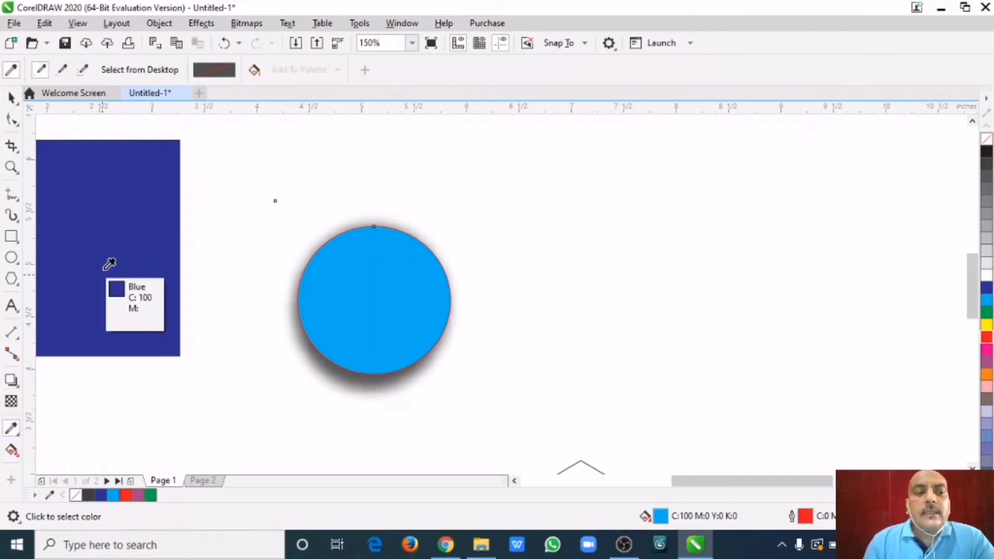
{"action": "left_click", "coordinate": [118, 244]}
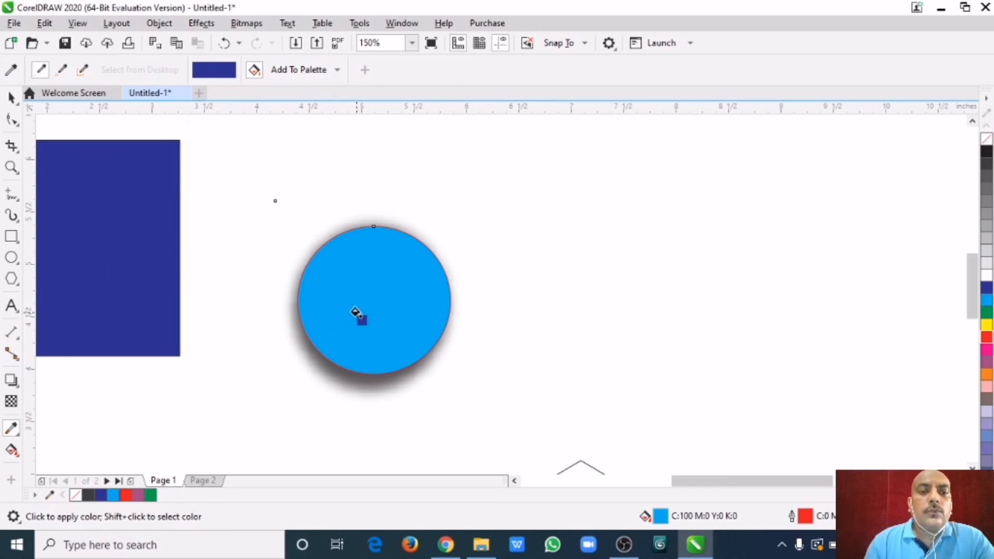
{"action": "left_click", "coordinate": [351, 314]}
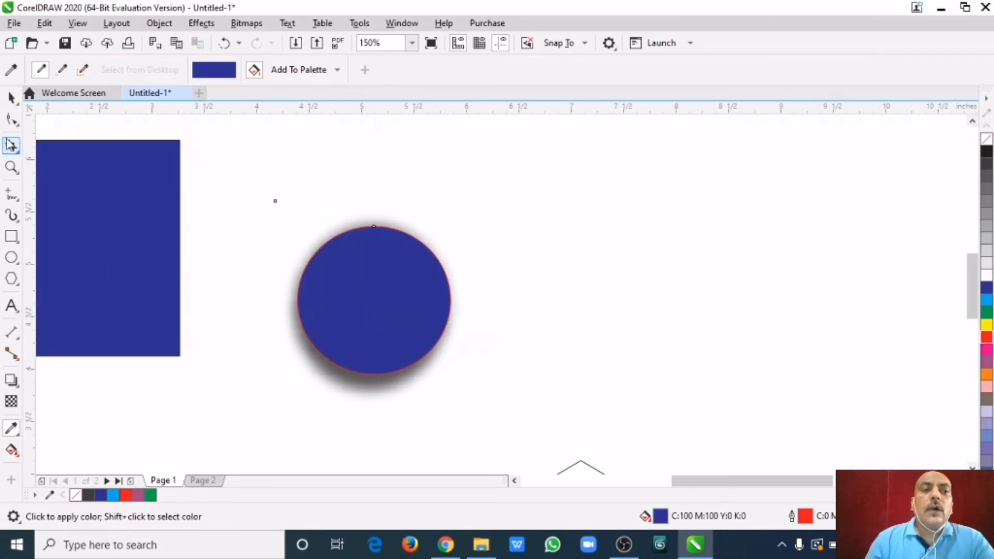
{"action": "left_click", "coordinate": [12, 98]}
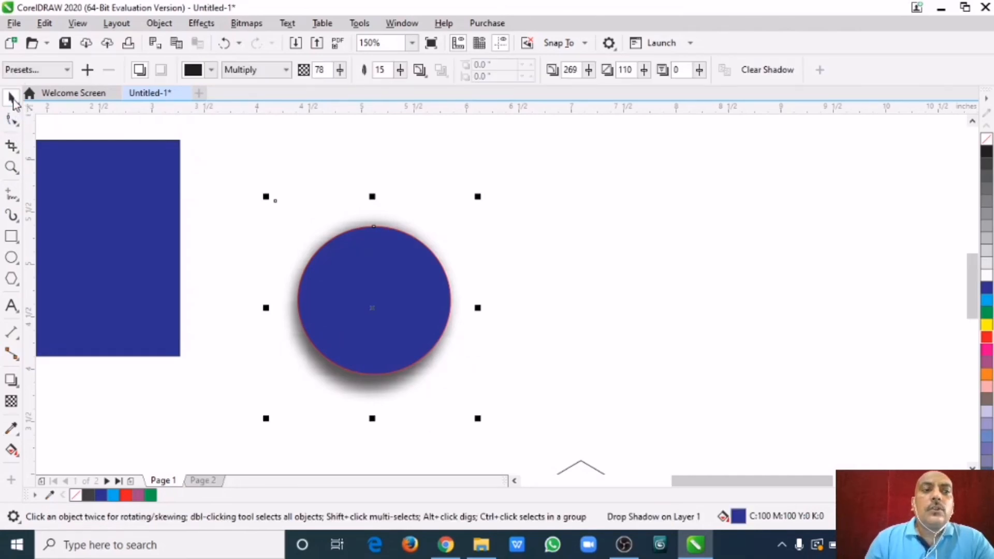
{"action": "left_click", "coordinate": [599, 198]}
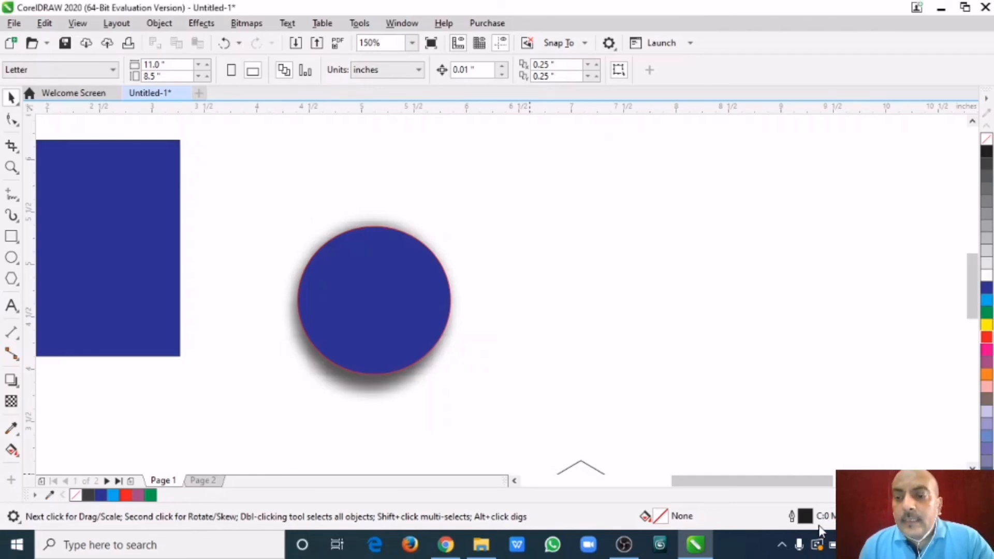
- Delete all objects on page 1, leaving an empty page to work on with the Pick tool
{"action": "left_click", "coordinate": [411, 331]}
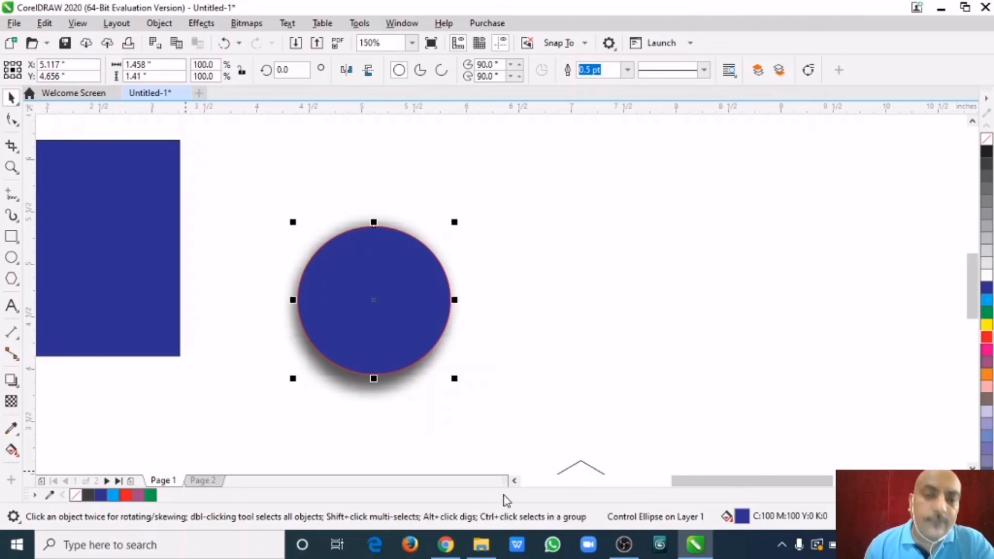
{"action": "left_click", "coordinate": [545, 321]}
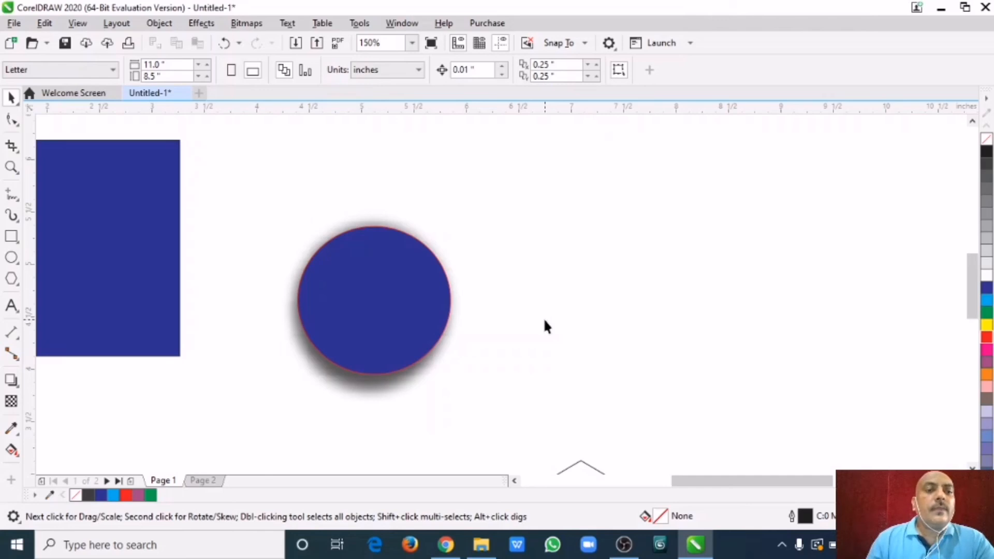
{"action": "key", "text": "ctrl+a"}
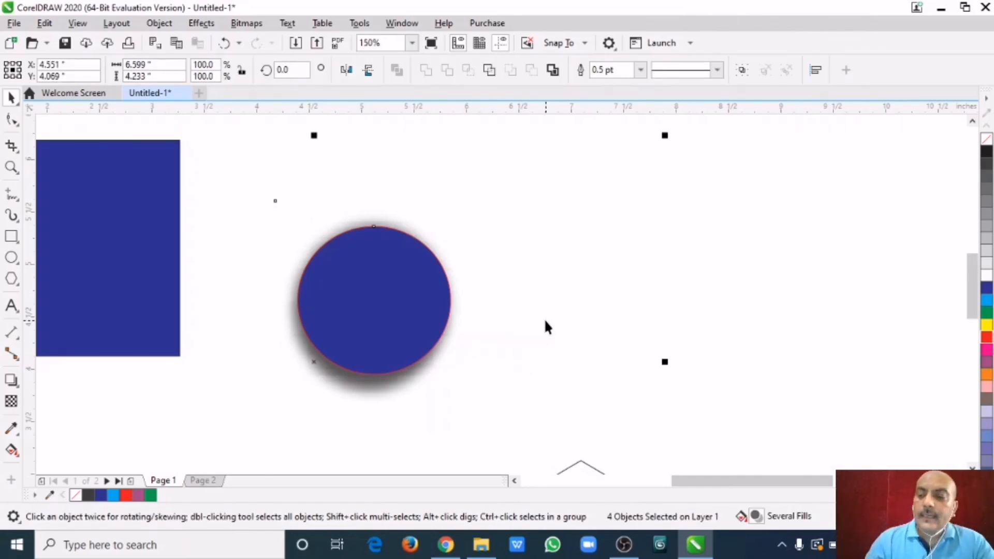
{"action": "key", "text": "Delete"}
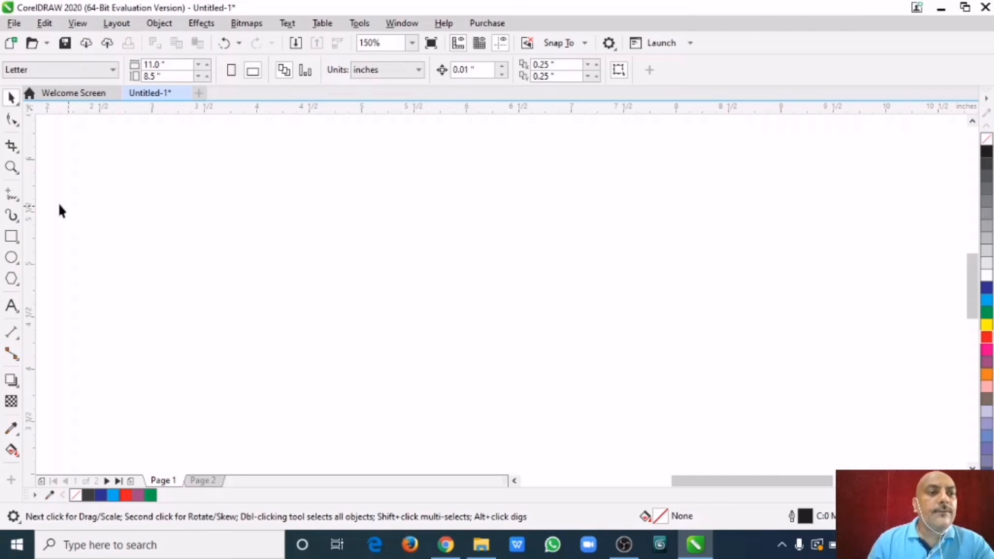
{"action": "double_click", "coordinate": [11, 167]}
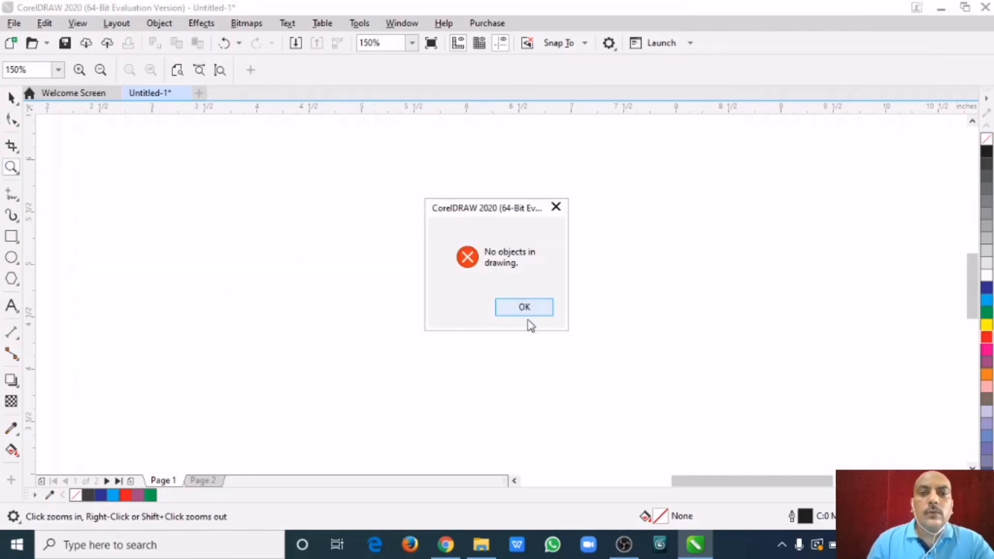
{"action": "left_click", "coordinate": [547, 313]}
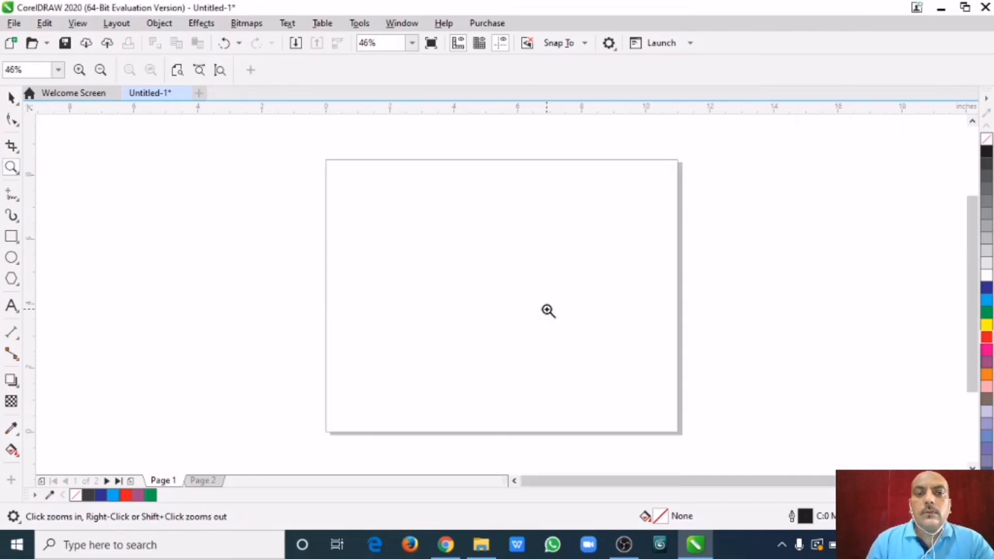
{"action": "left_click", "coordinate": [12, 97]}
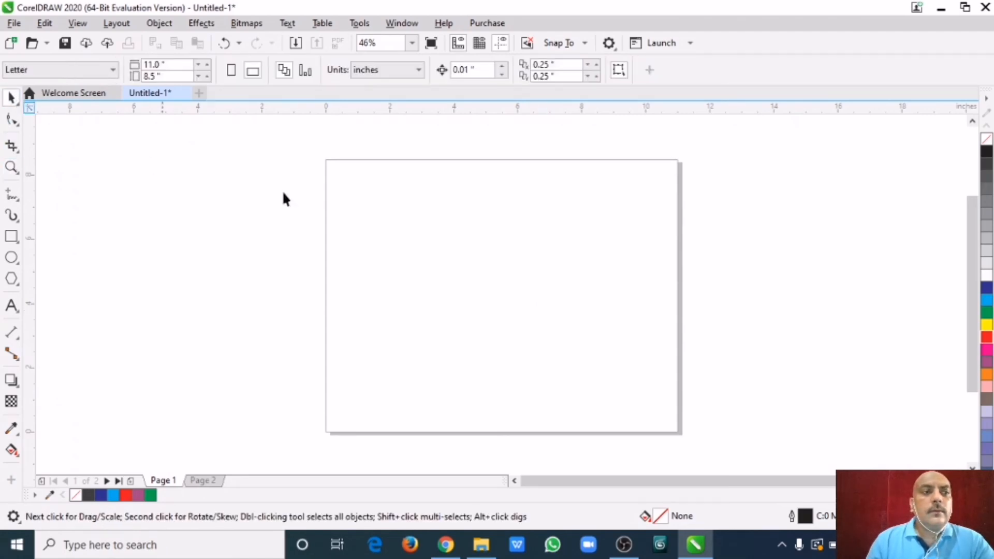